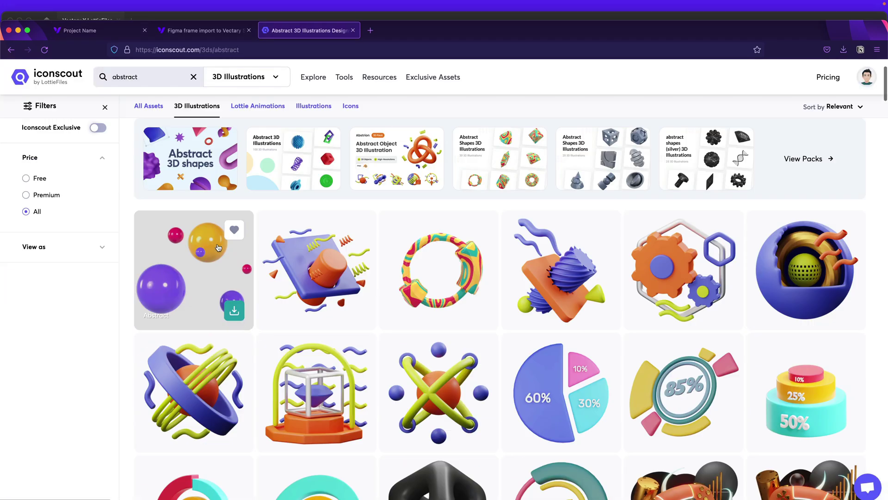
- Open the Abstract 3D Illustration's download options, then deselect the 3D Motion landing page frame in Figma
left_click(234, 310)
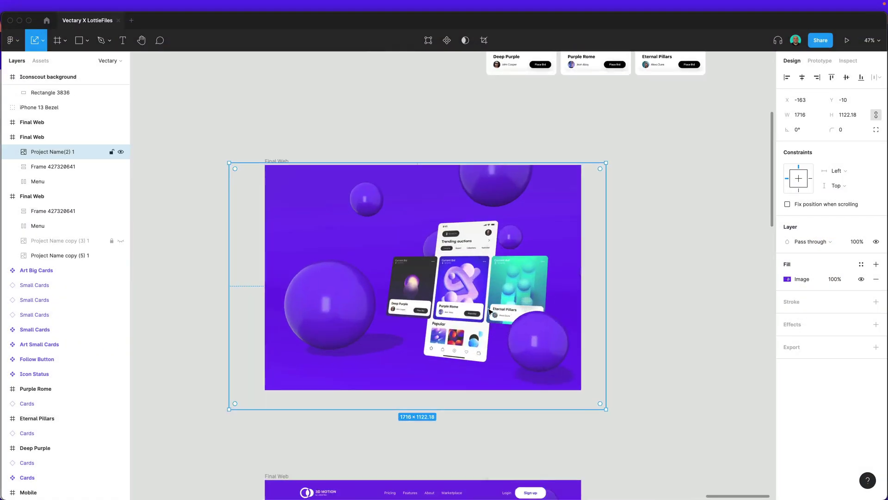
key("Escape")
scroll(453, 260, "up", 5, "ctrl")
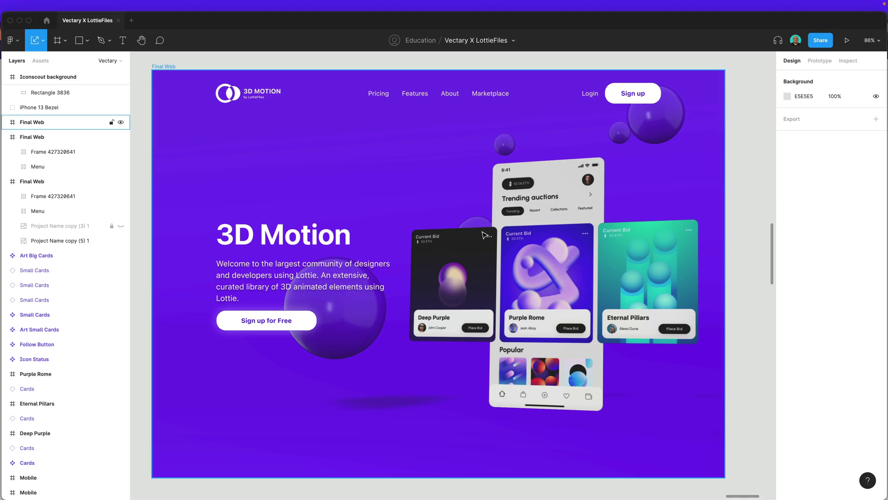
- Zoom out over the Final Web 3D Motion page, then show all open windows to reach the browser
scroll(483, 235, "down", 3, "ctrl")
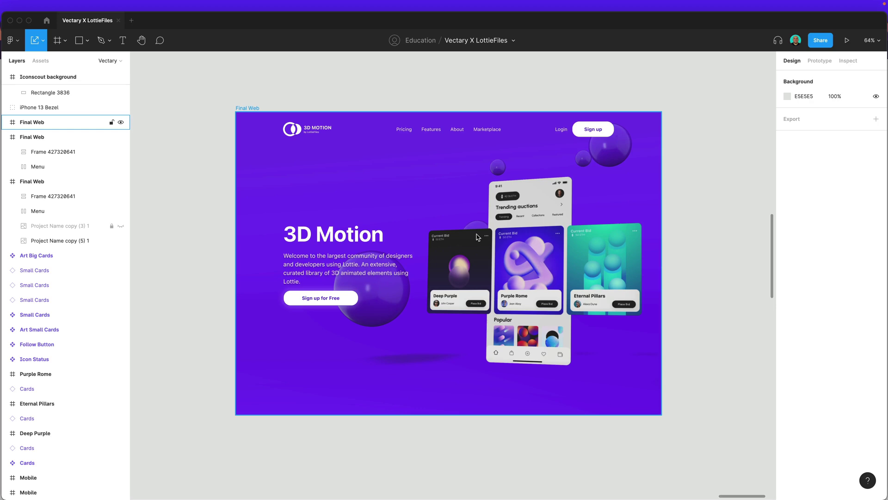
key("ctrl+Up")
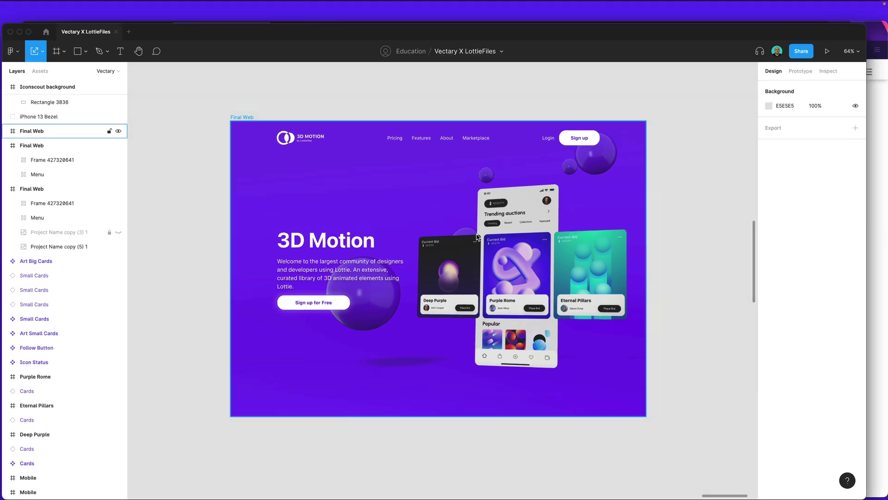
- Check the Vectary project dashboard, return to the Figma-import help tab, then show all windows
left_click(509, 180)
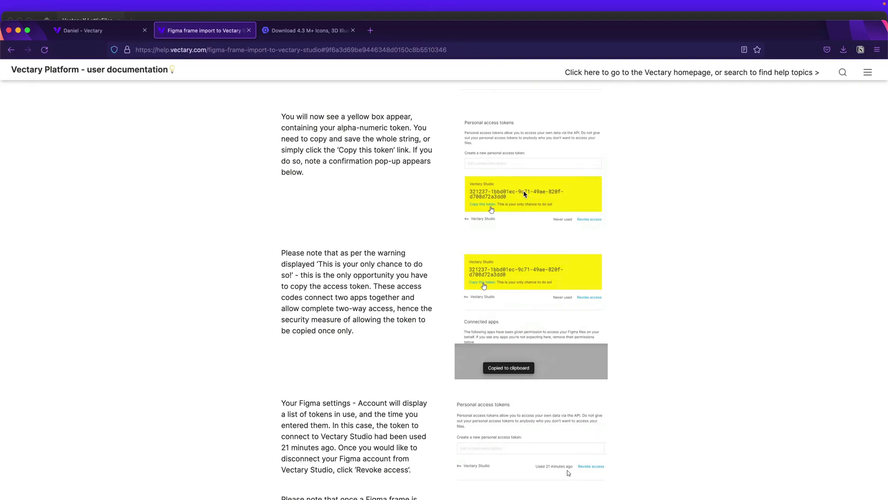
left_click(100, 31)
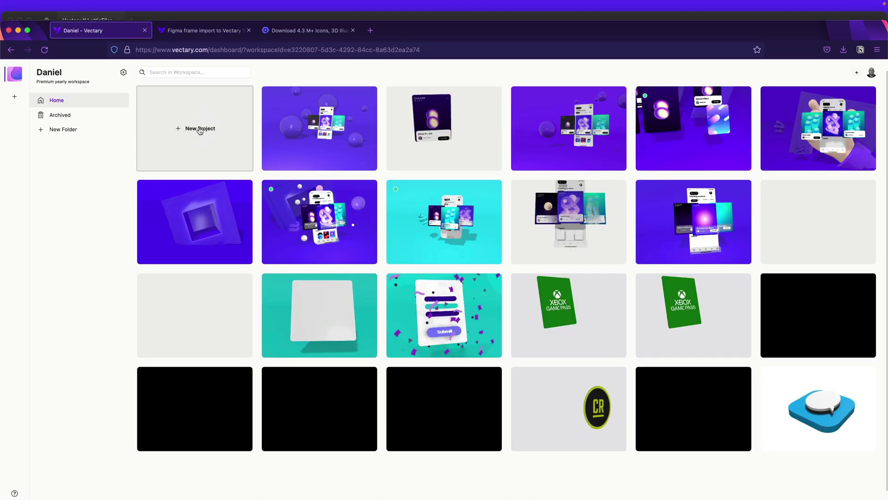
left_click(217, 33)
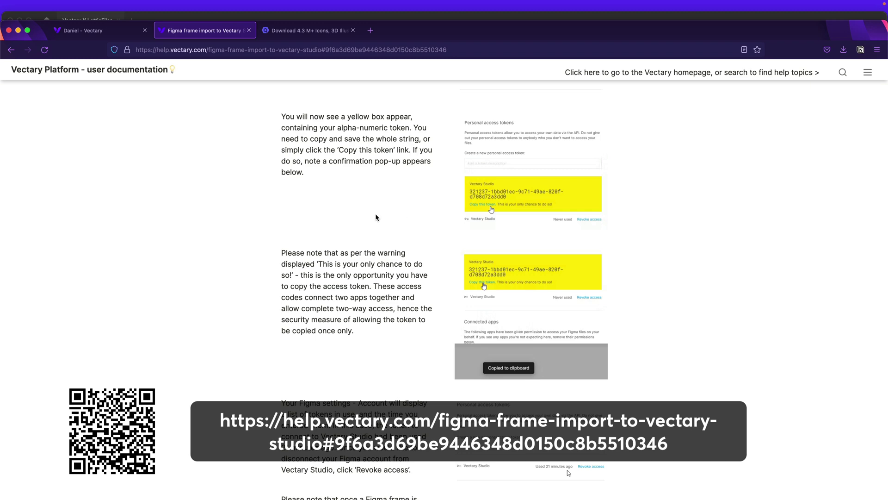
key("ctrl+Up")
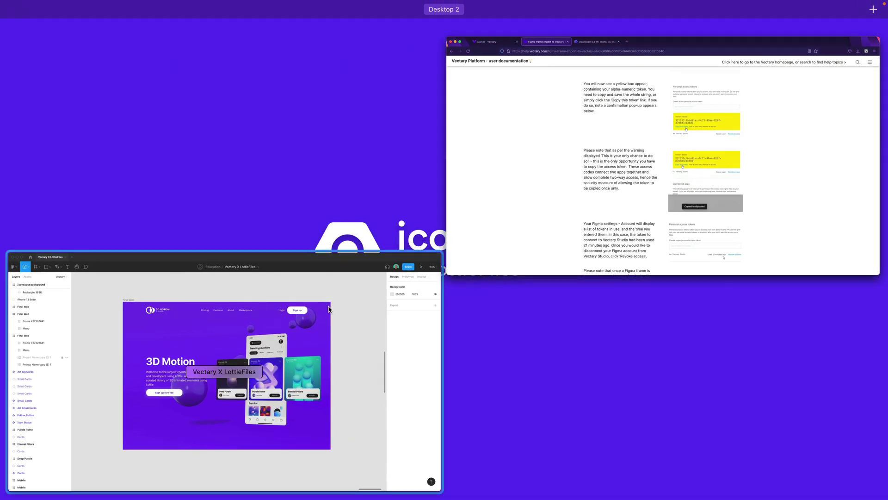
- Open Figma account settings at Personal access tokens, where the Vectary Studio token is listed
left_click(227, 370)
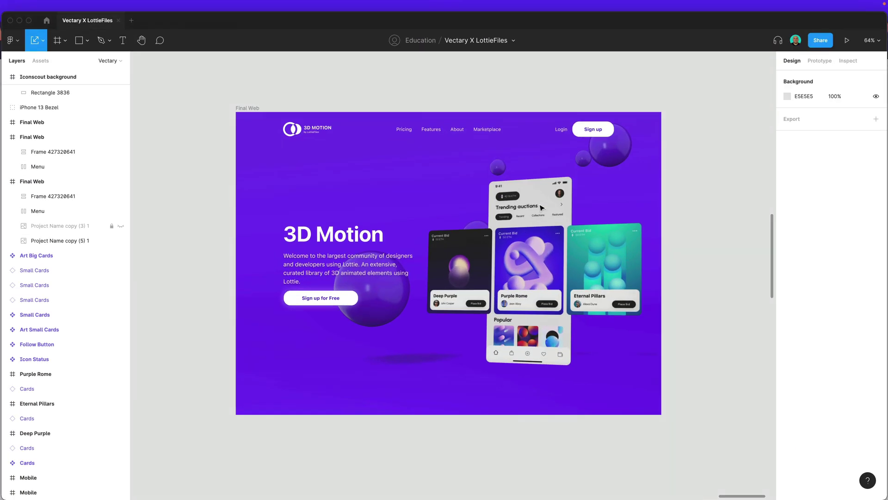
left_click(47, 20)
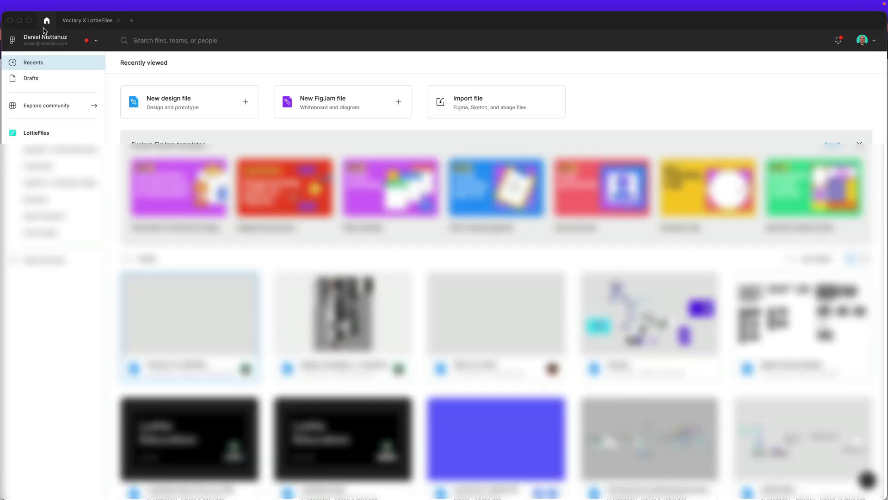
left_click(864, 43)
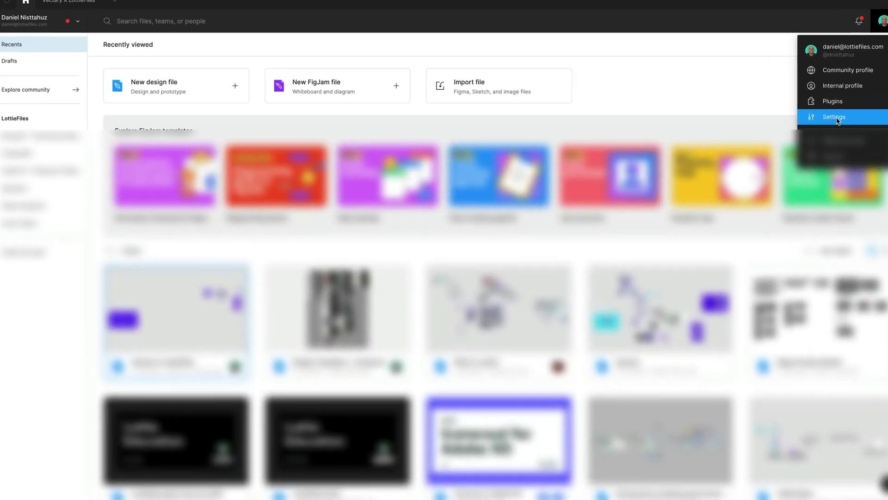
left_click(815, 131)
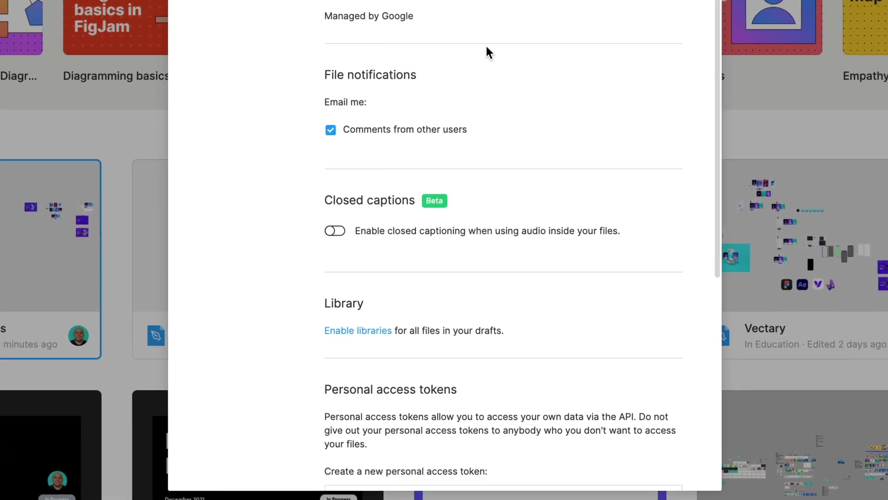
scroll(557, 236, "down", 6)
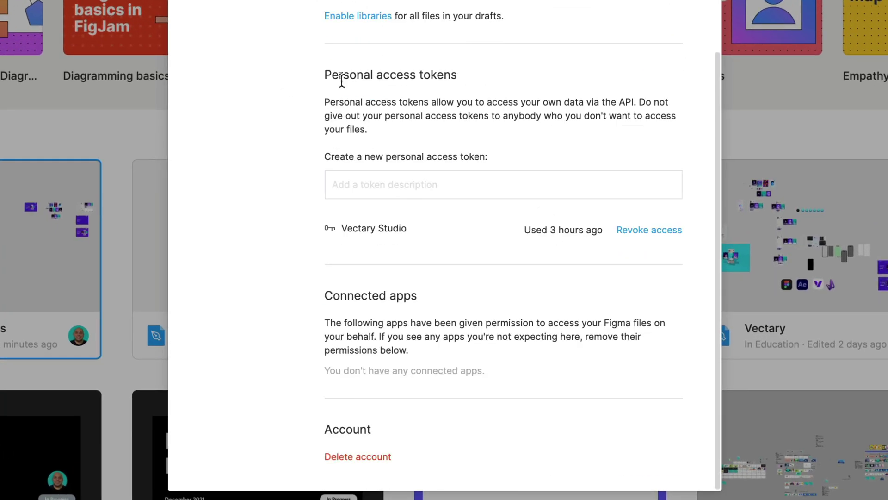
left_click_drag(331, 74, 454, 83)
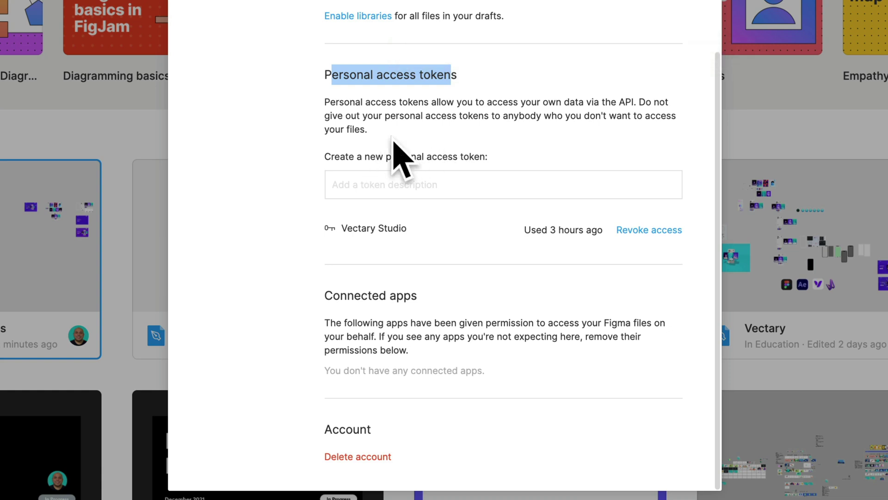
left_click(485, 134)
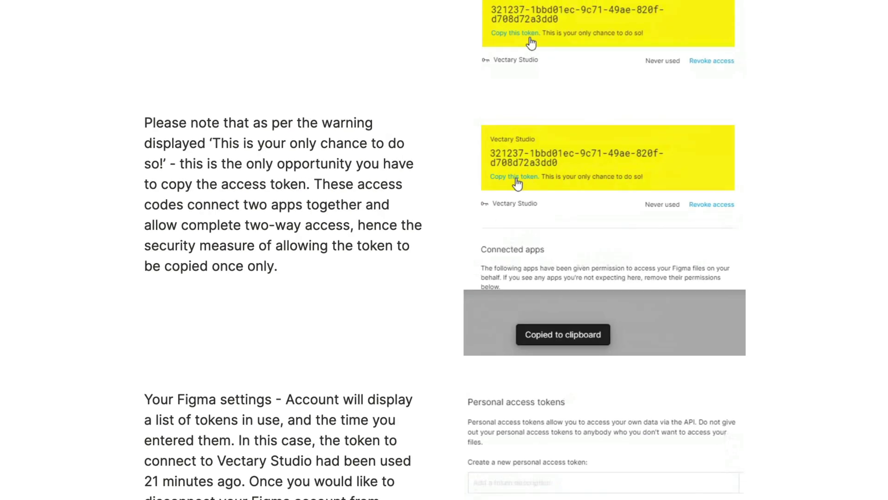
- Read the help steps on copying the personal access token, then show all windows
scroll(530, 244, "up", 1)
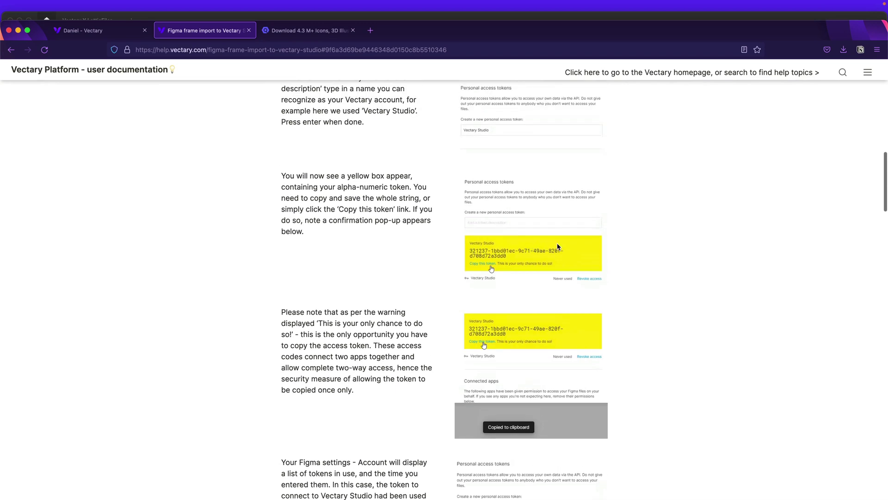
scroll(530, 290, "down", 2)
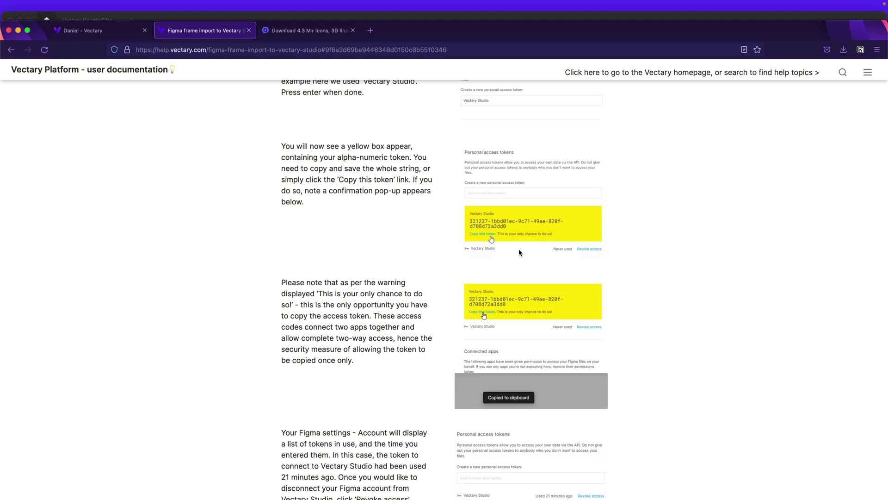
key("ctrl+Up")
- Zoom to the Mobile auction-app frame and nudge it slightly on the canvas
left_click(240, 387)
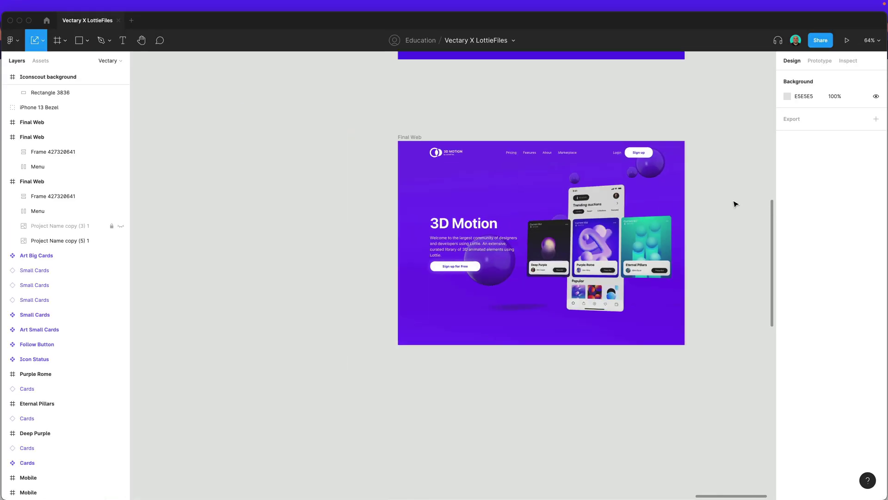
scroll(730, 199, "right", 3)
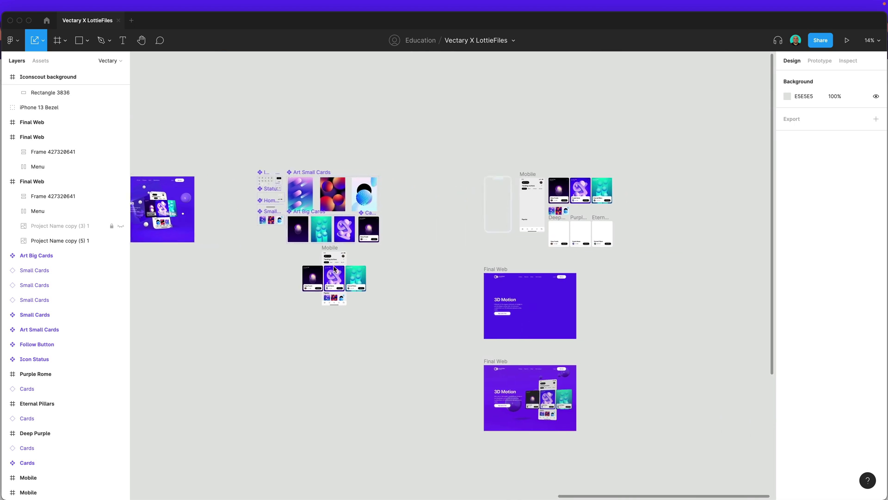
scroll(392, 244, "down", 2)
scroll(392, 243, "up", 10, "ctrl")
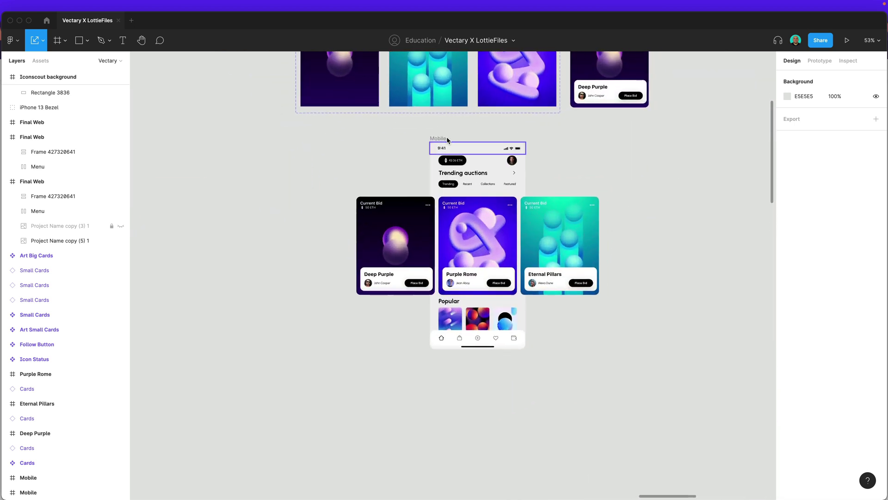
left_click_drag(442, 135, 465, 142)
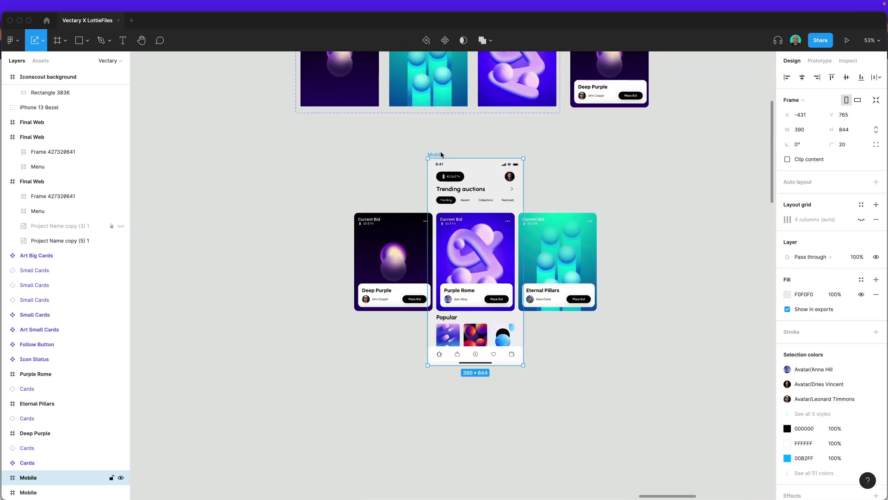
scroll(472, 246, "up", 5, "ctrl")
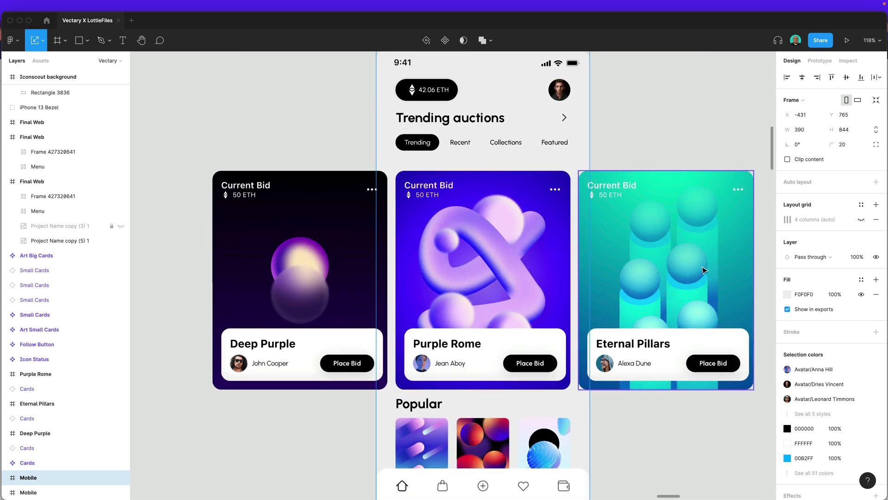
scroll(262, 264, "down", 5, "ctrl")
scroll(307, 319, "up", 3, "ctrl")
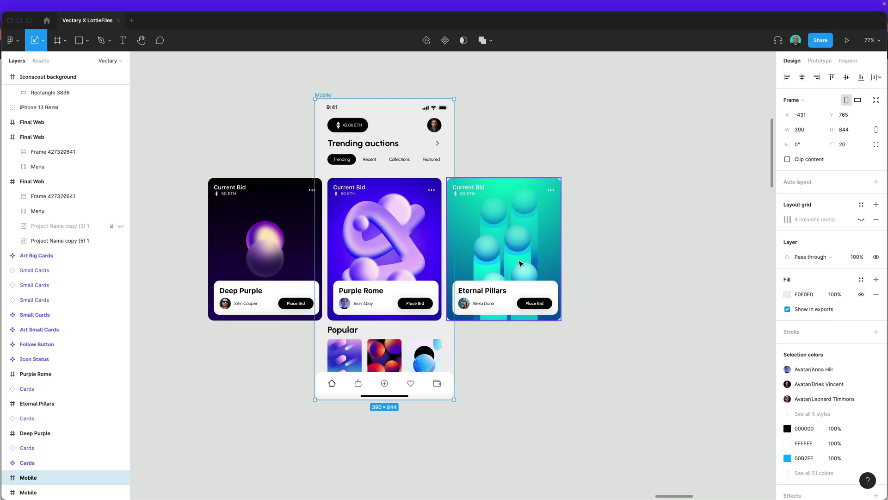
scroll(509, 185, "left", 2)
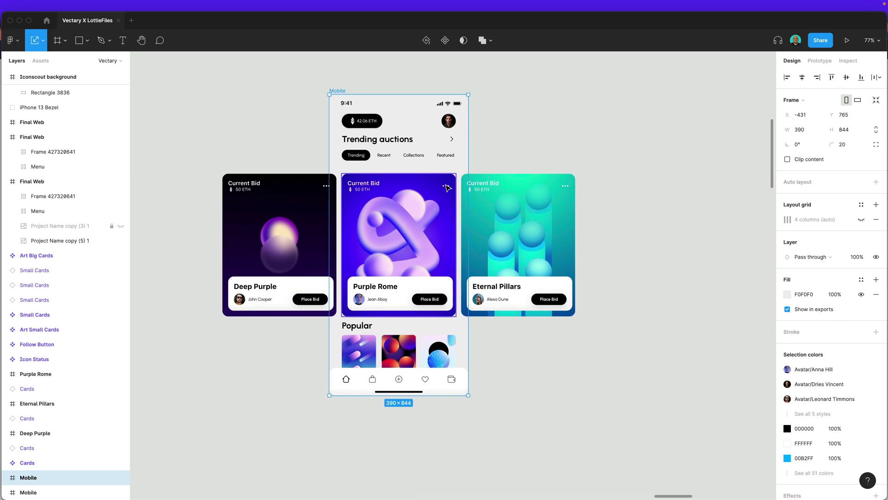
left_click(524, 101)
- Copy a link to the Mobile frame via Copy/Paste as > Copy link
left_click(342, 91)
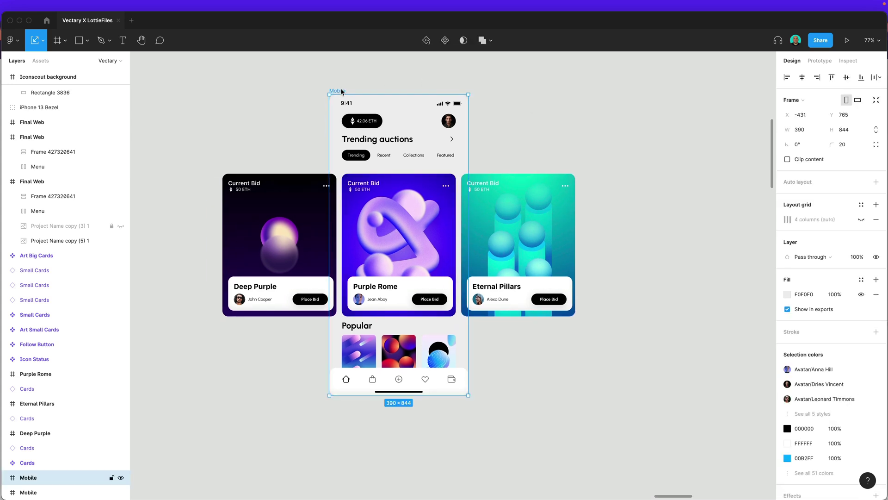
right_click(342, 90)
mouse_move(389, 132)
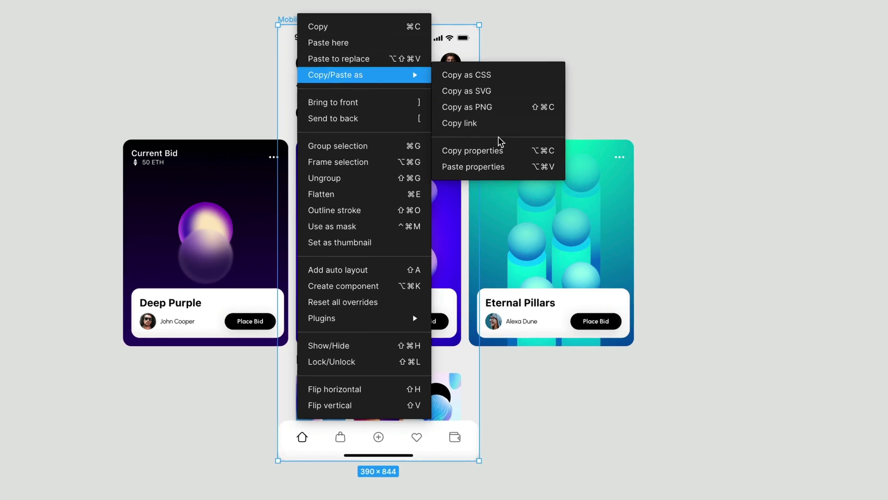
left_click(463, 124)
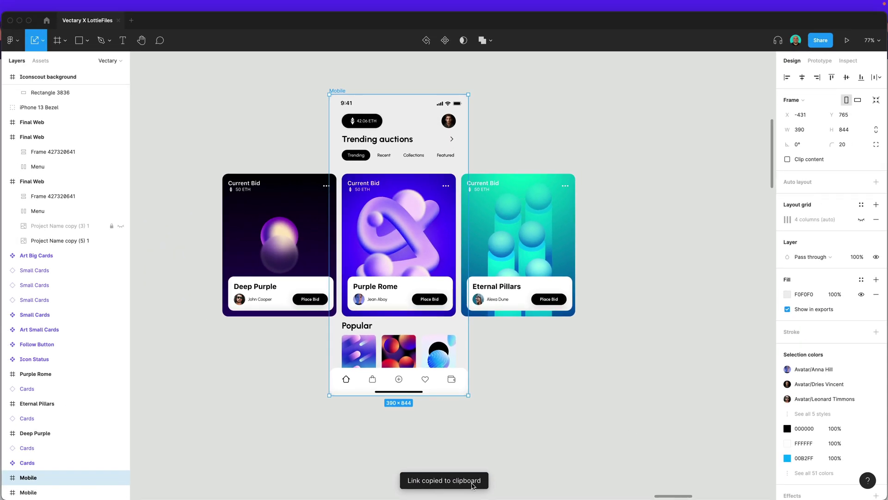
left_click(589, 260)
- Create a new Vectary project from the Blank template, dismissing the welcome dialog
key("ctrl+Up")
left_click(539, 183)
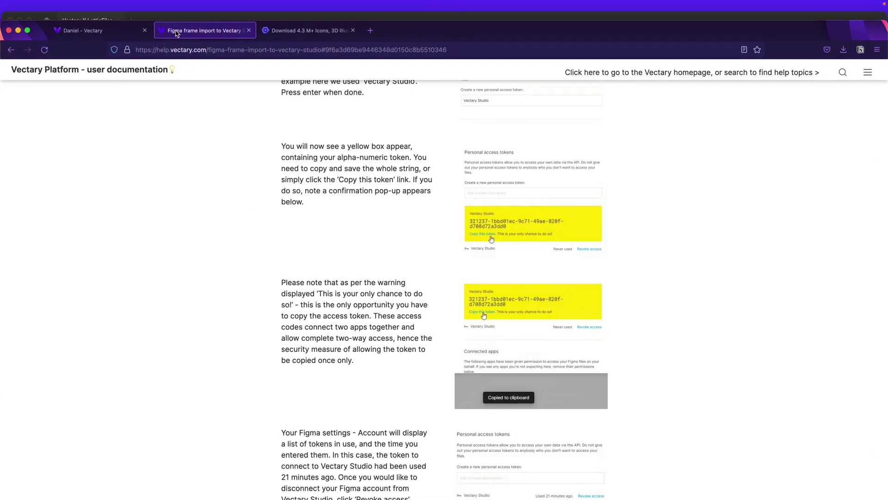
left_click(107, 31)
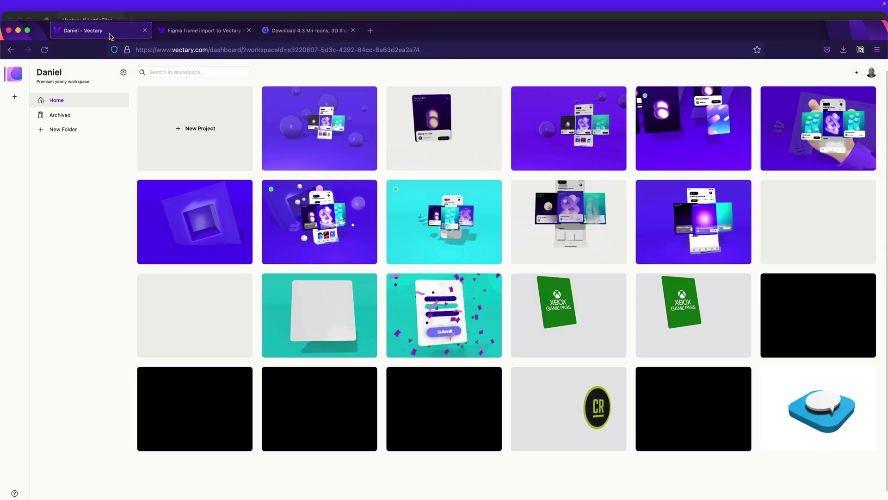
left_click(195, 128)
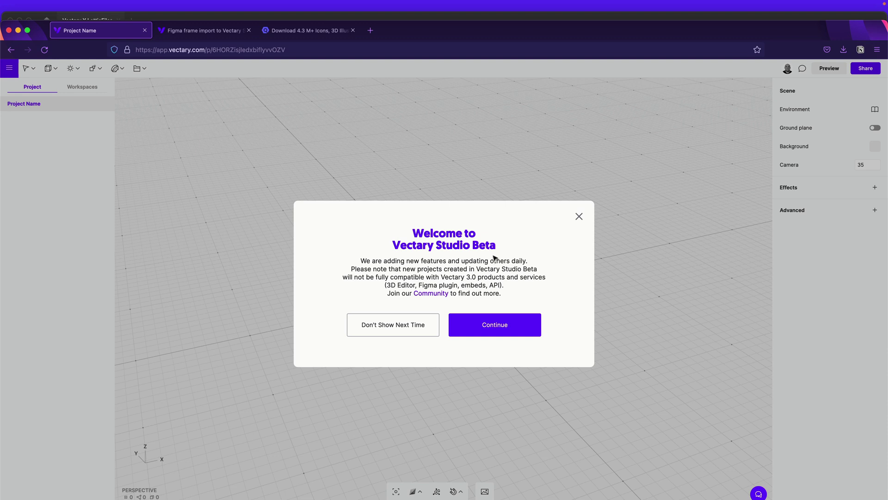
left_click(499, 329)
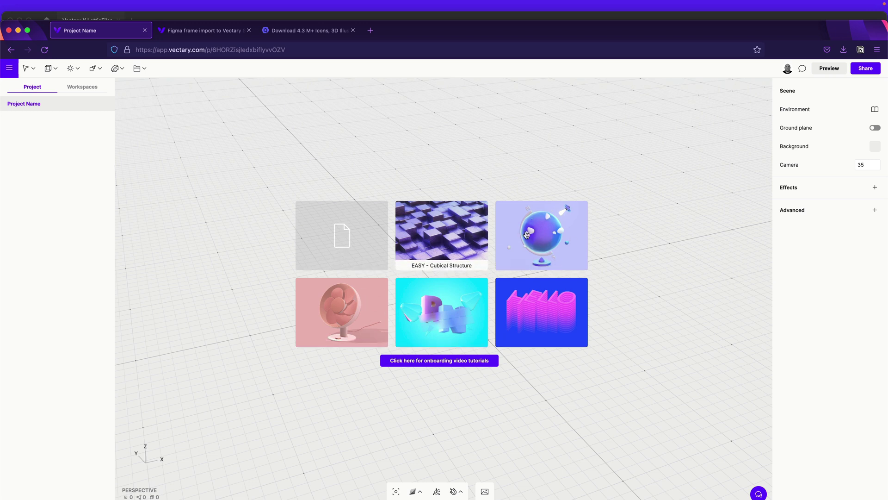
left_click(355, 233)
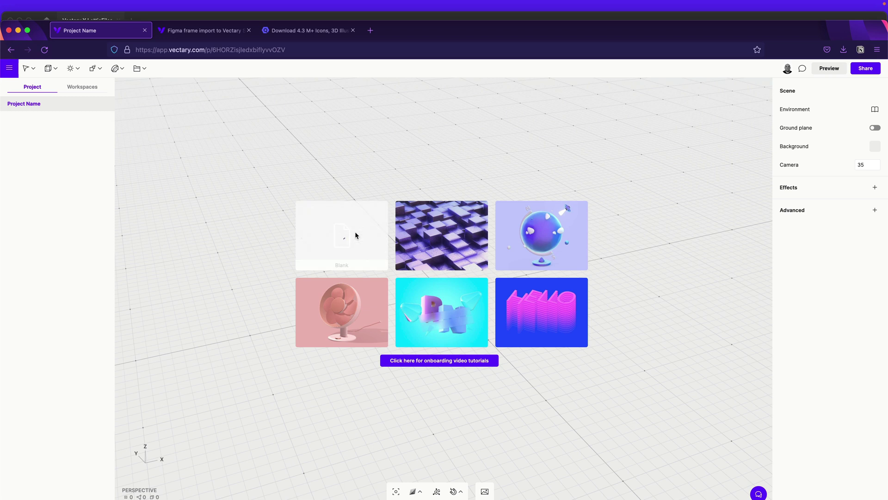
left_click_drag(479, 301, 448, 298)
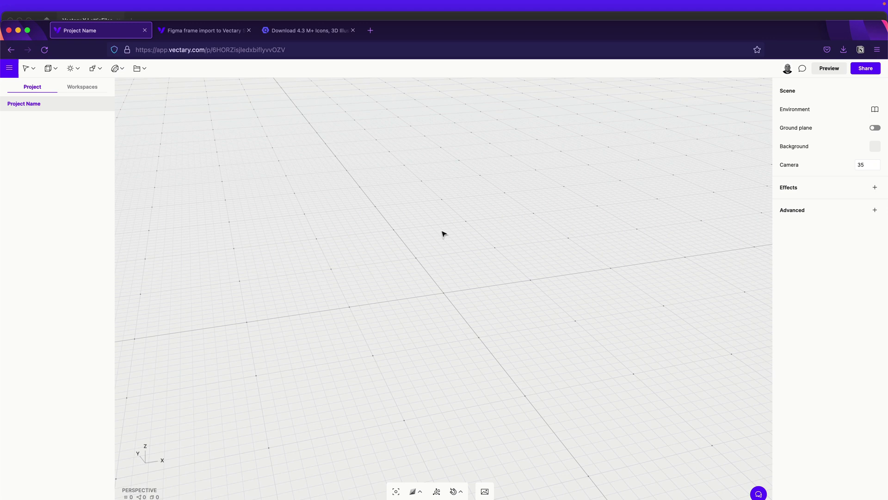
- Add a 100 × 100 SquarePlane primitive with the Crystal Mist material
key("super+v")
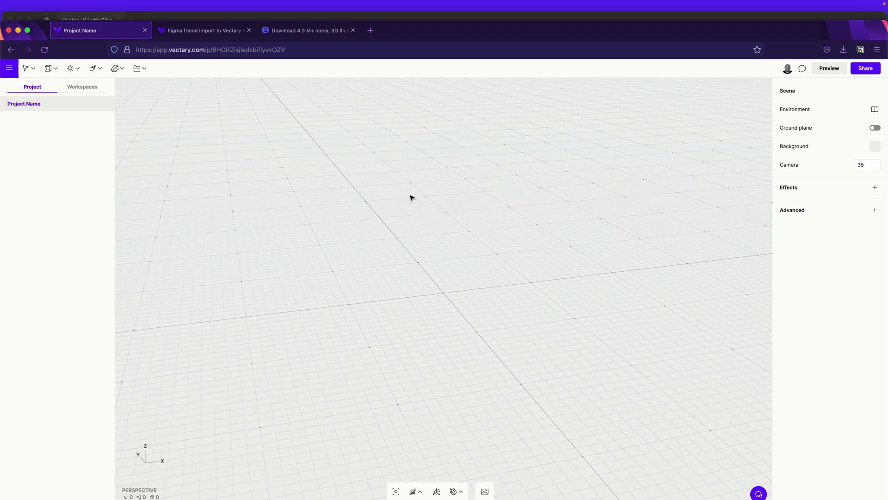
left_click(51, 69)
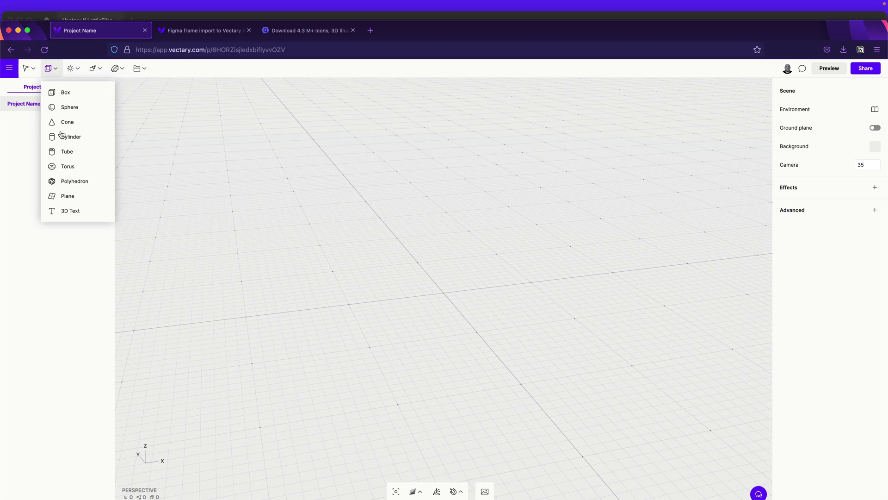
left_click(76, 200)
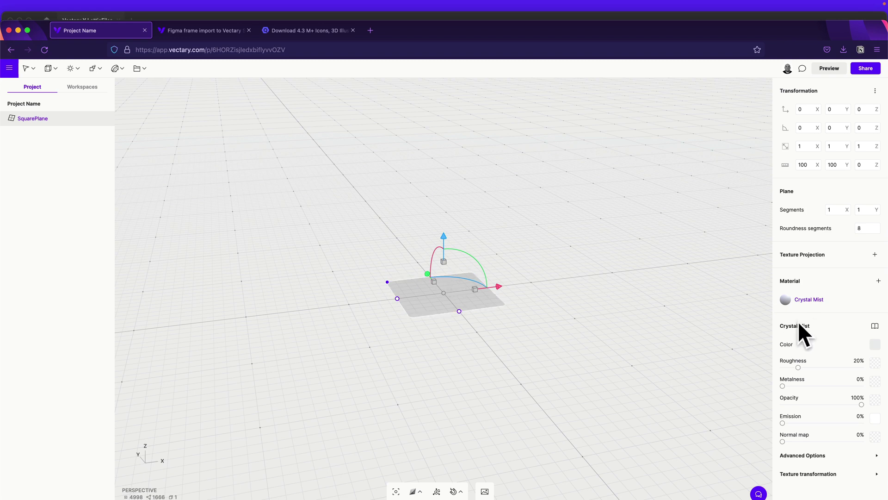
- Switch the Crystal Mist colour from Solid to Figma Frame and paste the Mobile frame link
left_click(876, 346)
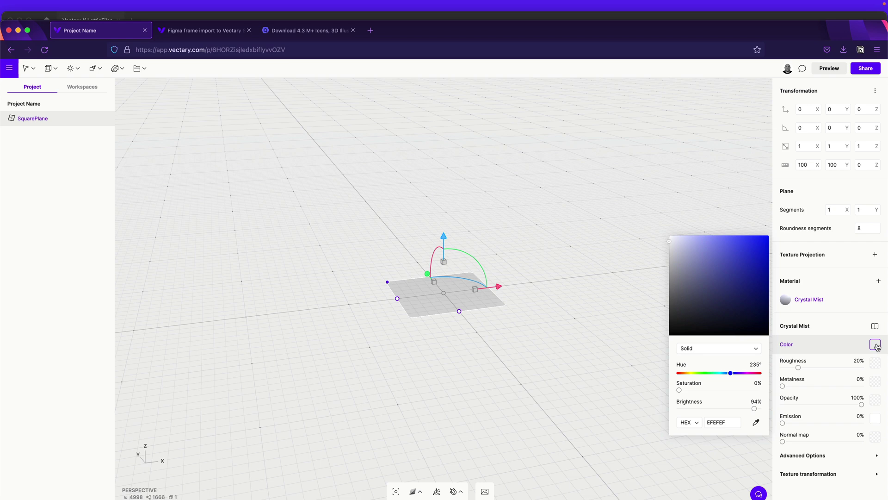
left_click(740, 348)
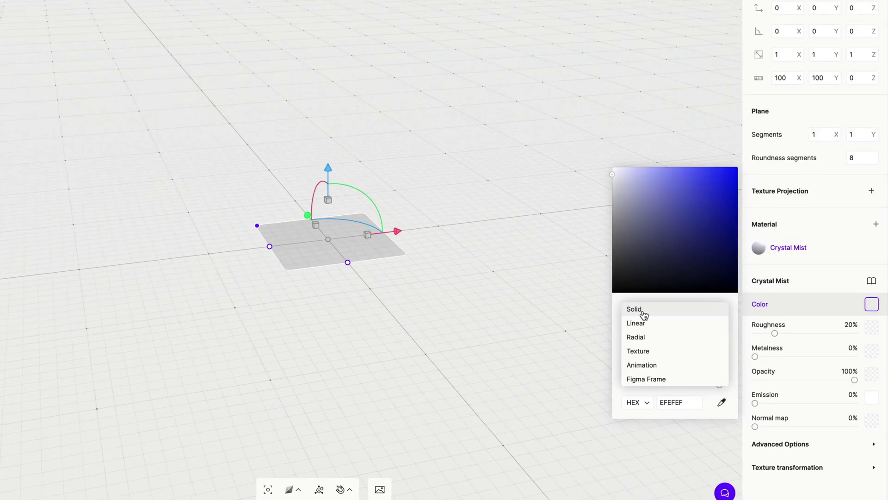
left_click(624, 365)
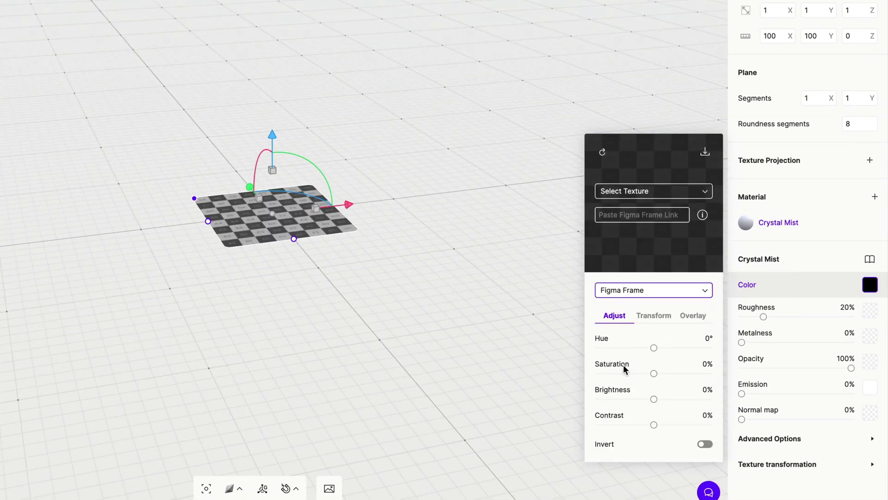
left_click(646, 215)
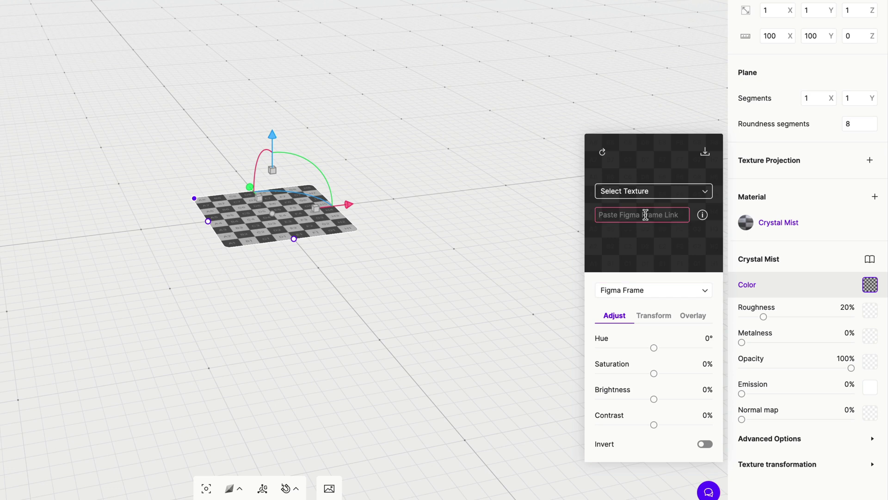
key("super")
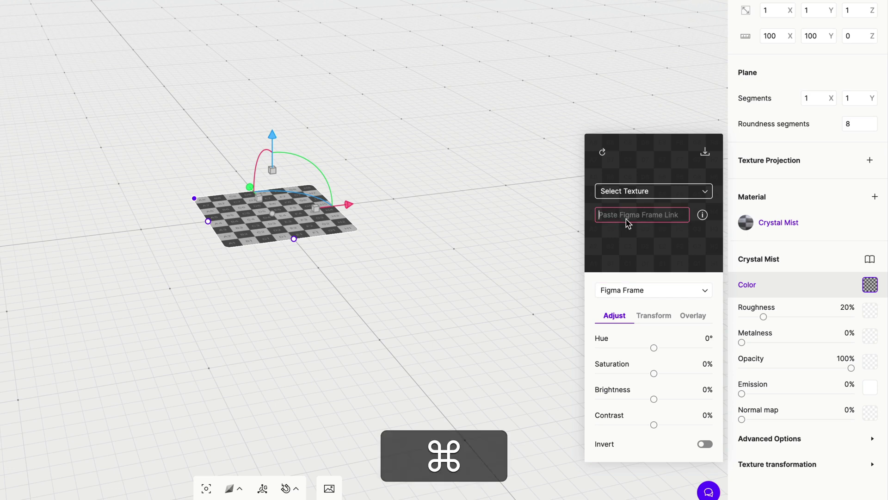
key("super+v")
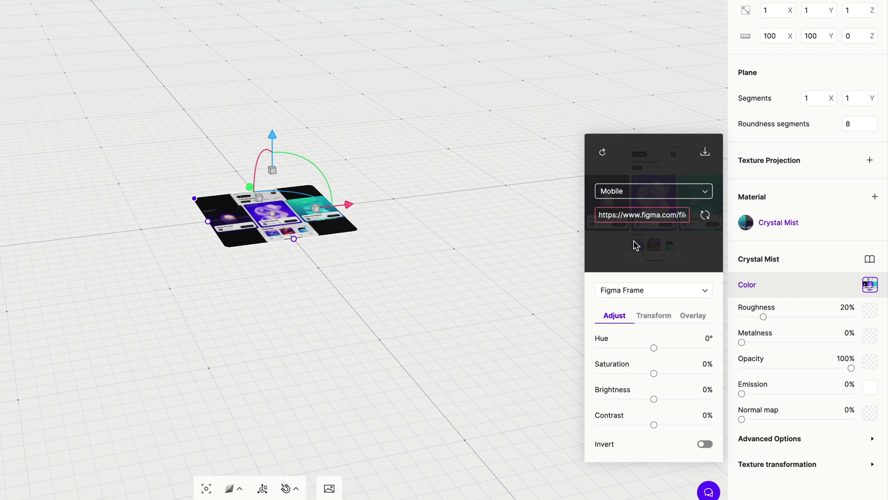
- Deselect the plane and paste the Figma link into the scene, adding a 256 × 218.25 Mobile plane
left_click(353, 252)
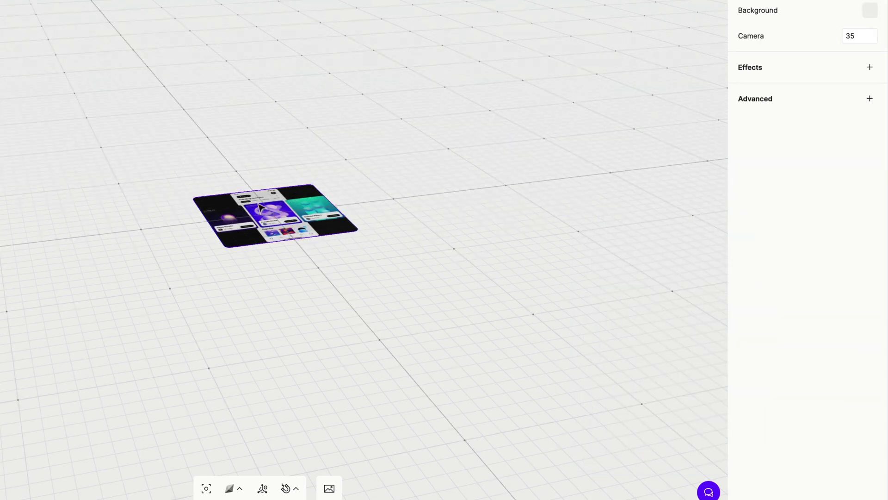
scroll(298, 245, "up", 8)
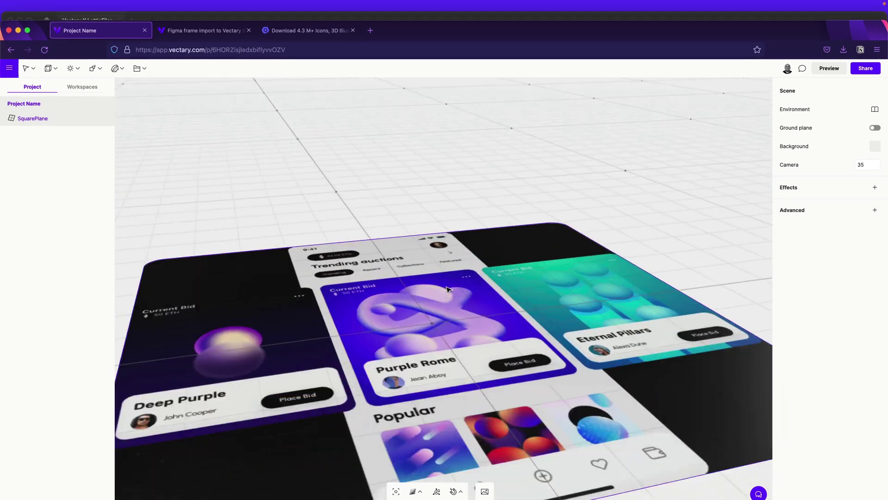
scroll(460, 316, "down", 5)
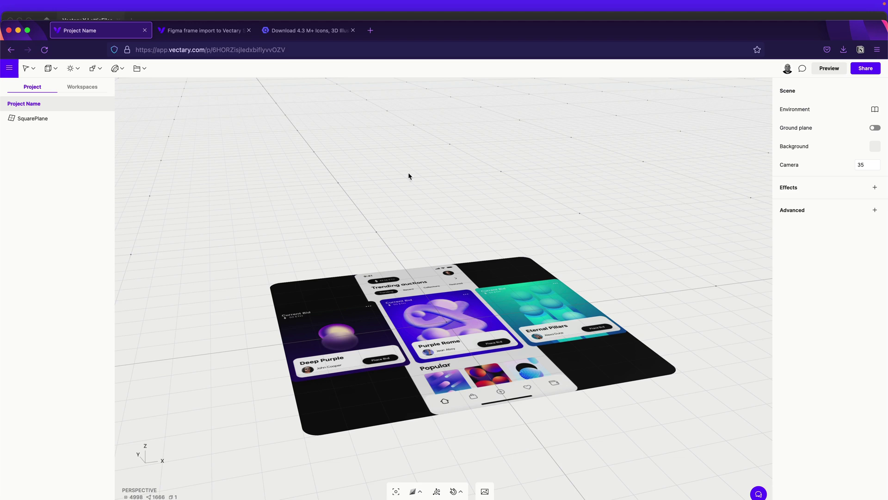
key("super")
key("super+v")
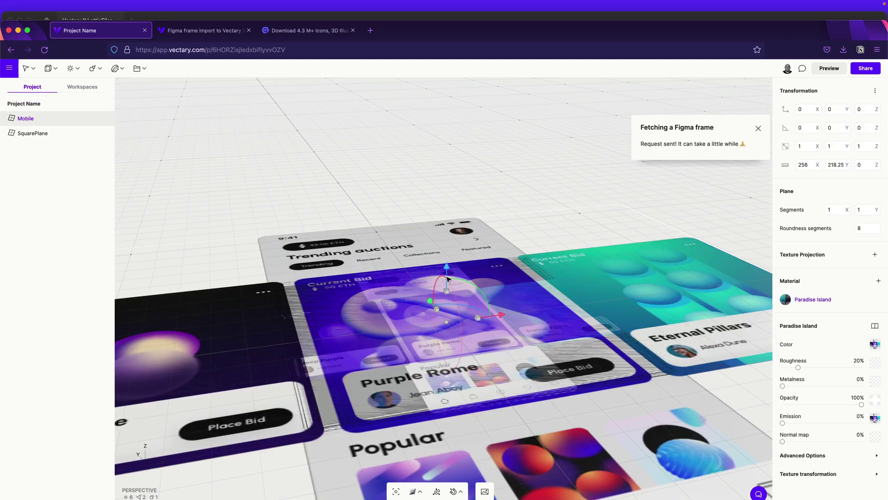
- Lift the Mobile frame above the ground and delete the square plane beneath it
left_click_drag(447, 269, 449, 83)
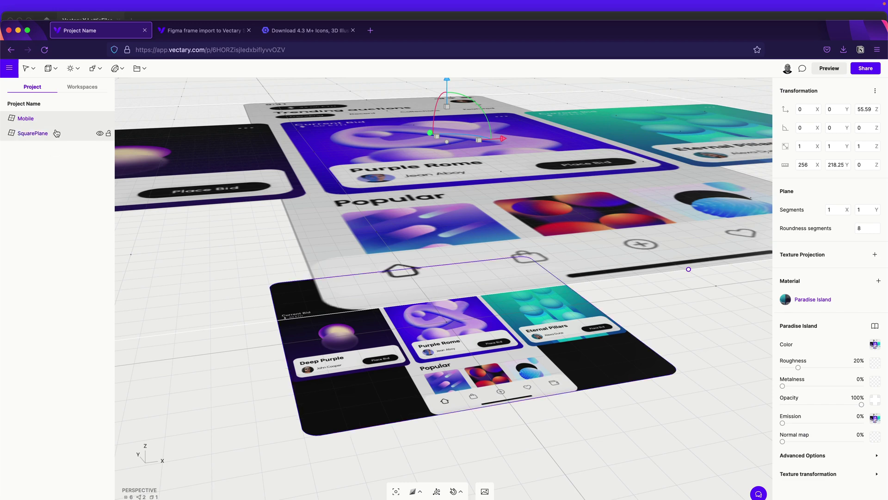
left_click(51, 134)
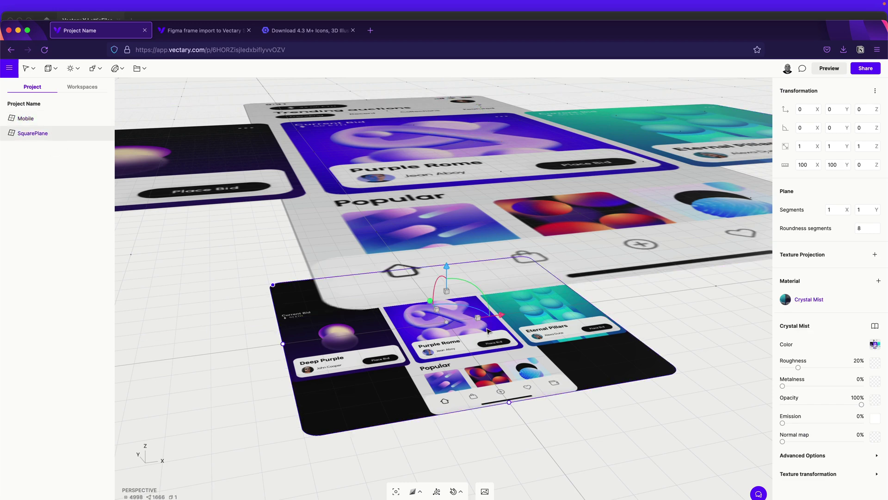
key("BackSpace")
- Rotate the Mobile frame upright and scale it to 0.5 on all axes
scroll(571, 291, "down", 3)
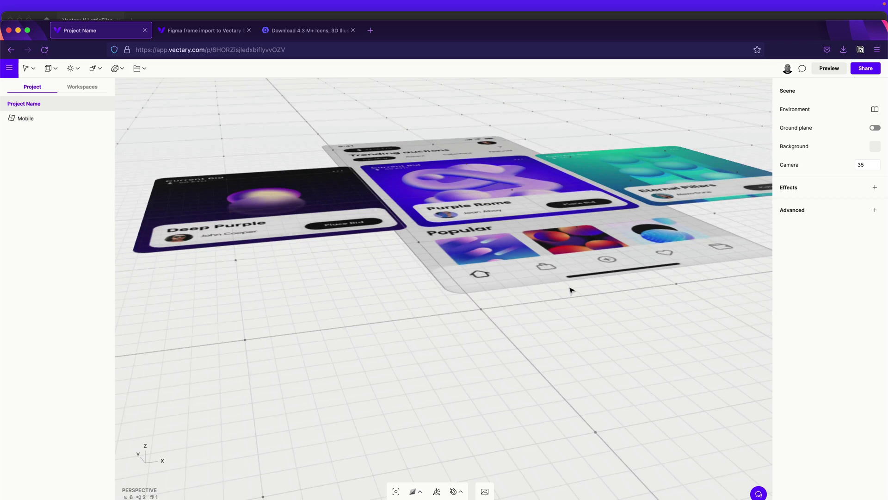
left_click(514, 229)
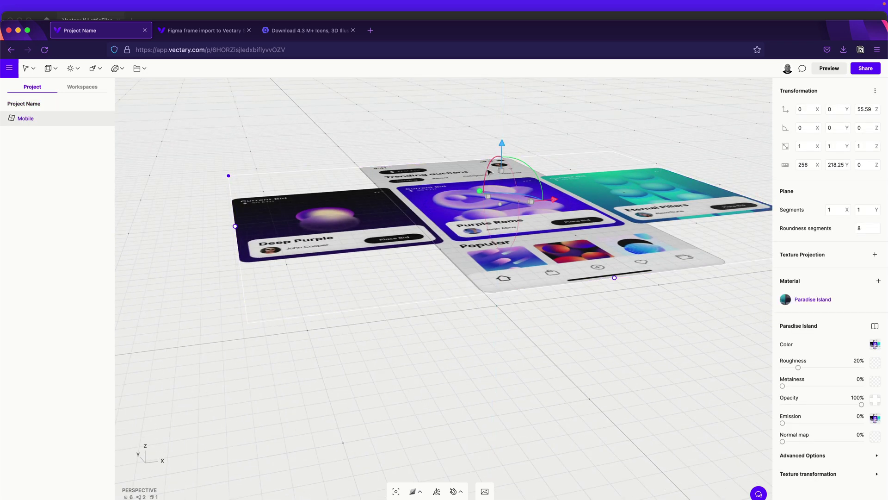
left_click_drag(503, 144, 572, 194)
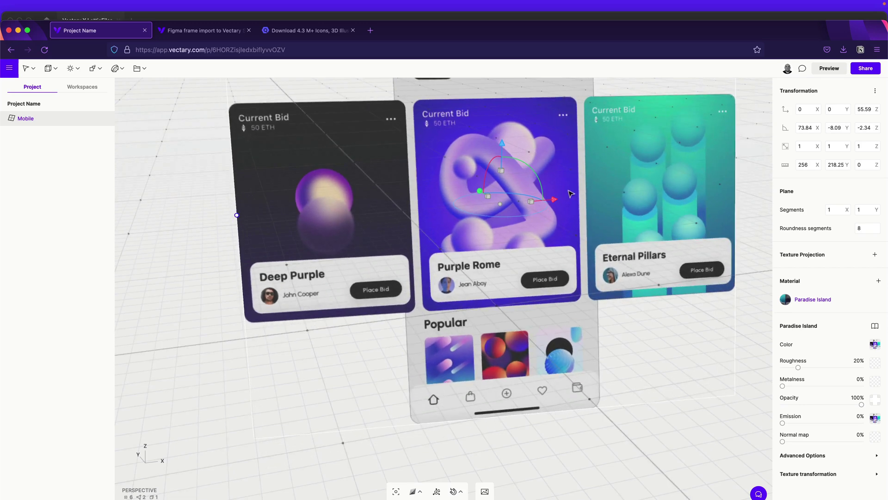
left_click_drag(693, 357, 611, 392)
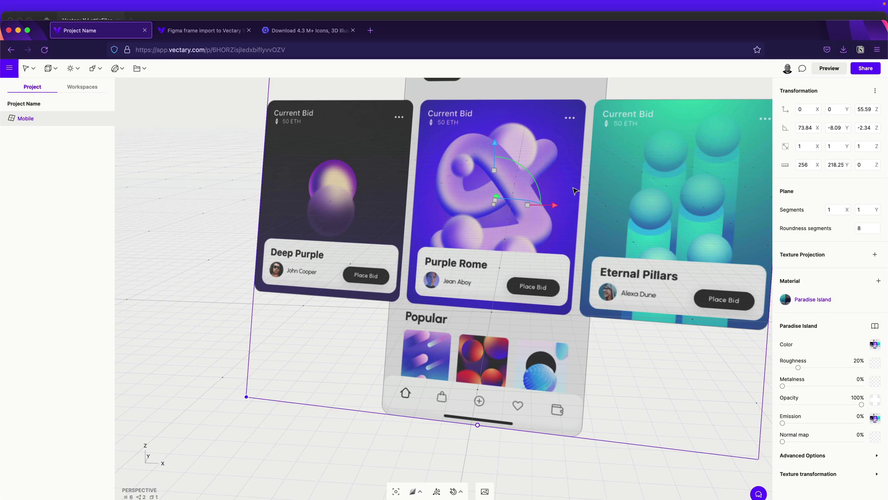
left_click_drag(527, 205, 513, 212)
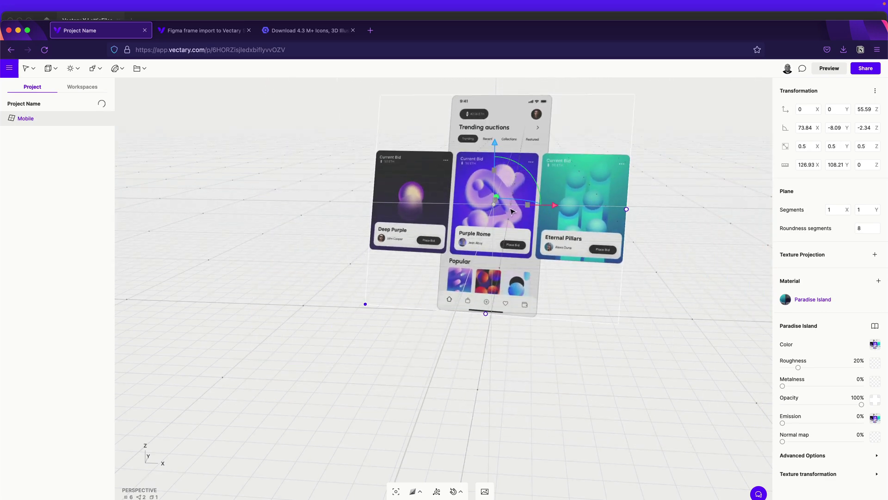
left_click_drag(671, 279, 611, 291)
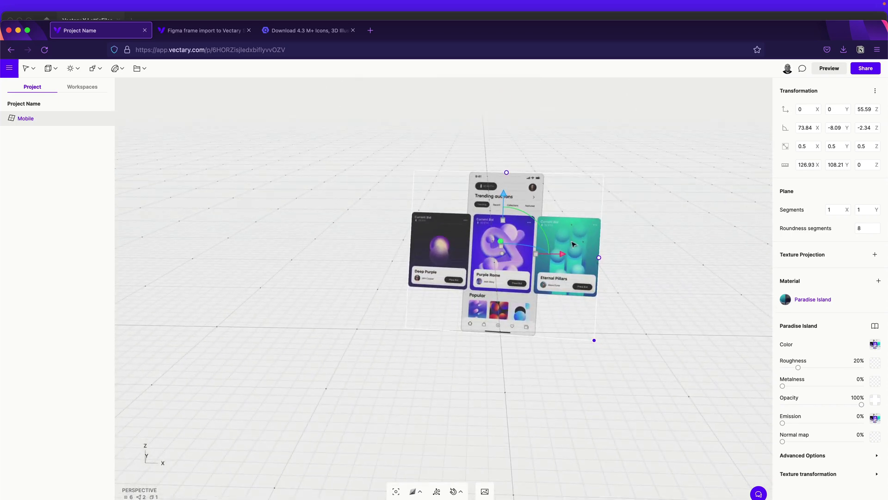
- Add a Backdrop to the scene behind the Mobile frame
left_click(320, 144)
left_click(51, 68)
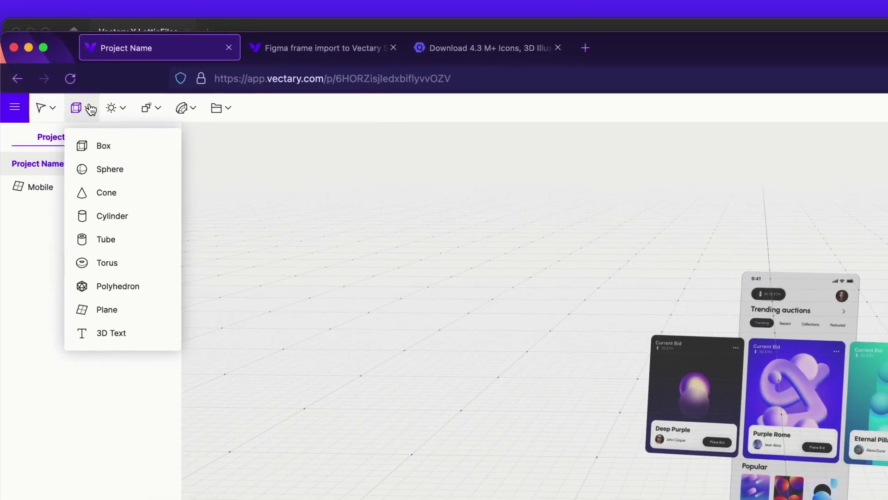
left_click(73, 68)
left_click(220, 108)
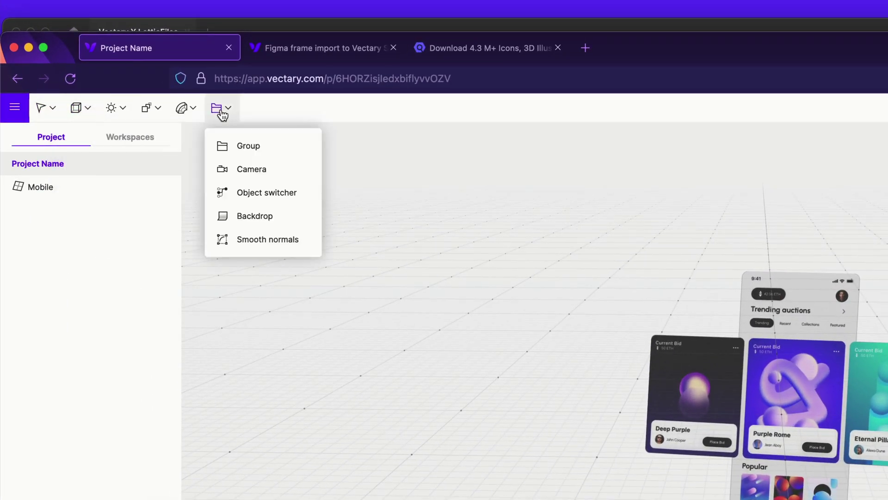
left_click(256, 220)
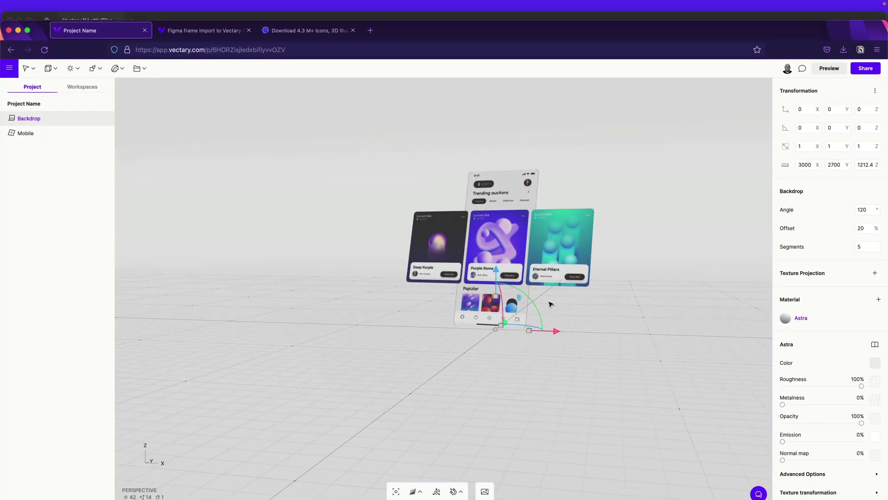
- Set the backdrop's Astra colour to bright purple HEX 7417FF and bring up IconScout
left_click(875, 365)
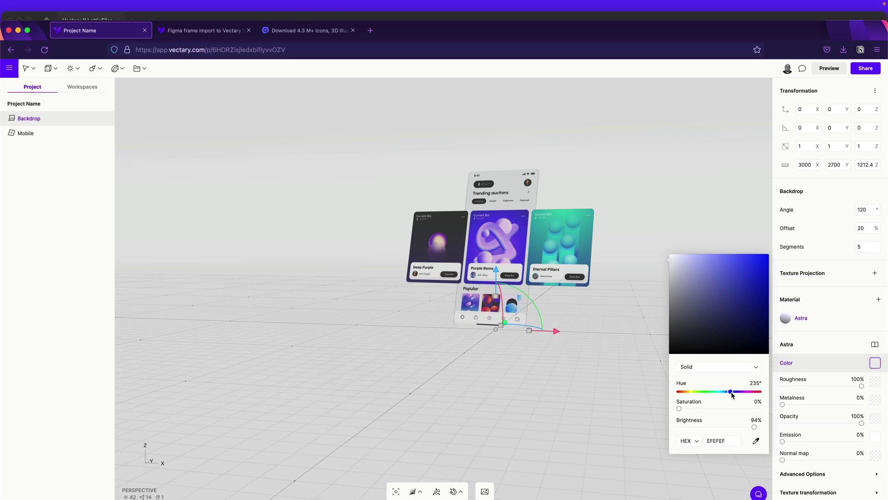
left_click_drag(732, 394, 740, 394)
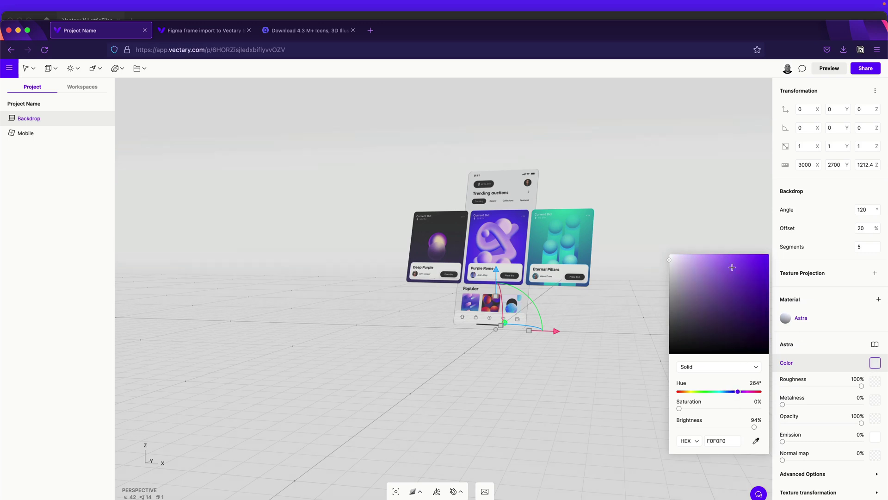
left_click_drag(732, 267, 762, 253)
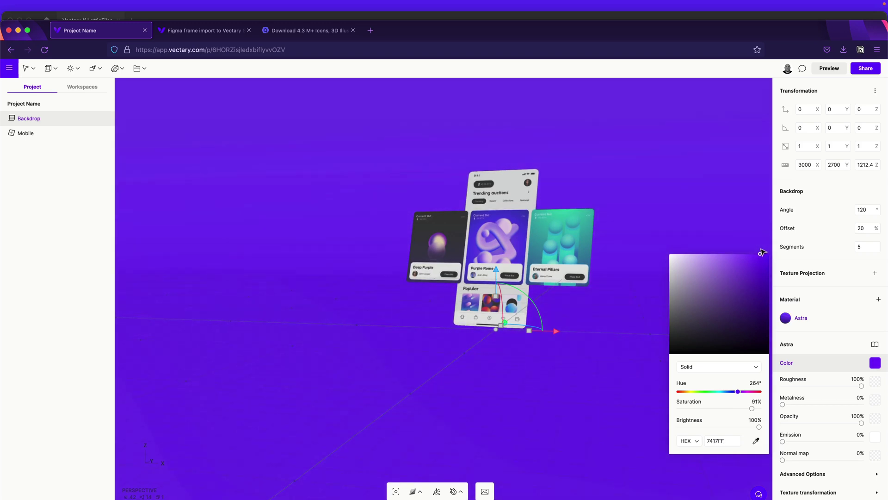
left_click(742, 235)
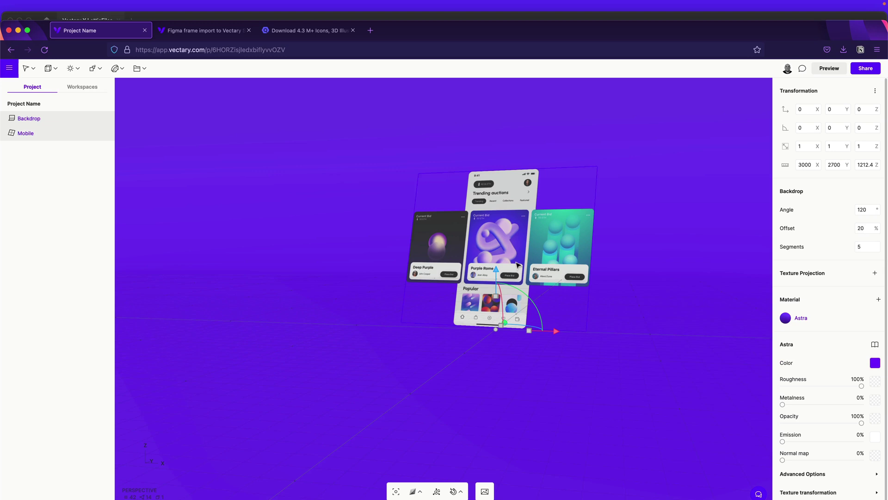
scroll(519, 265, "up", 2)
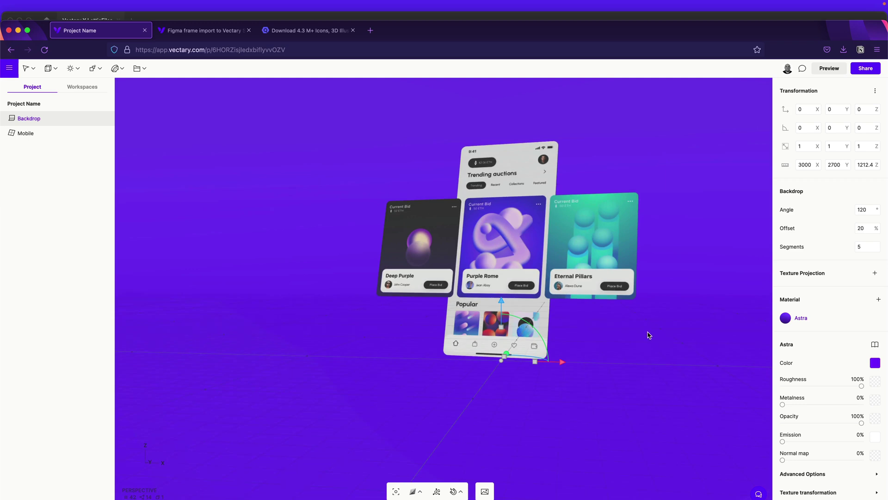
left_click(296, 30)
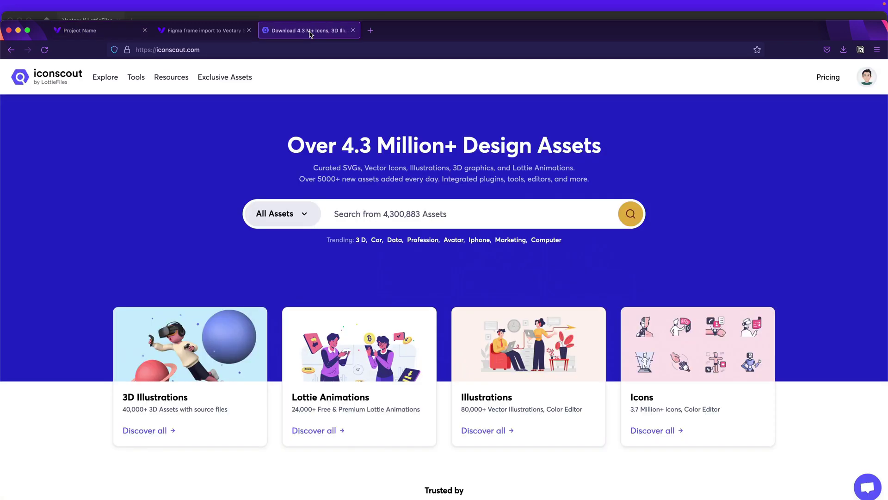
- Search IconScout's 3D Illustrations category for 'abstract'
left_click(303, 217)
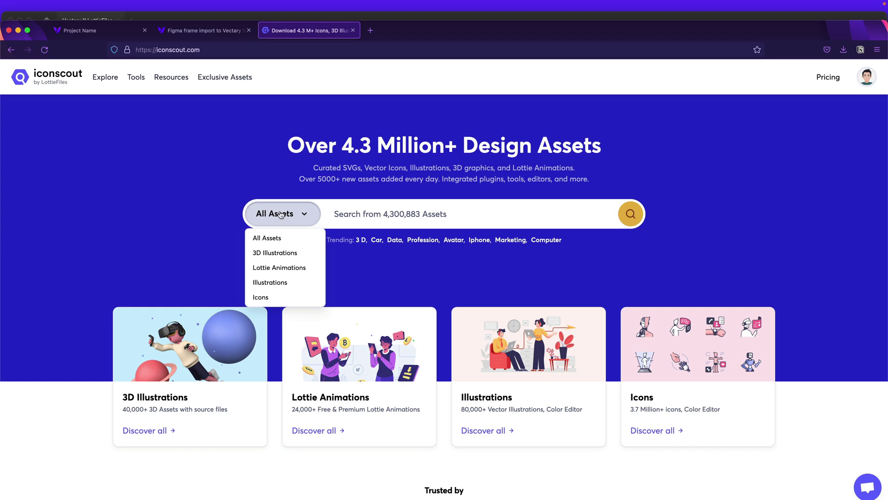
left_click(282, 253)
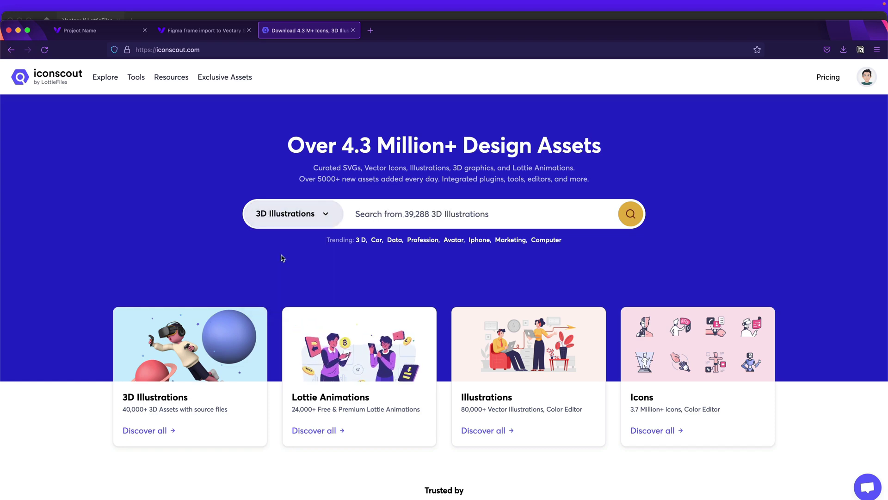
left_click(430, 217)
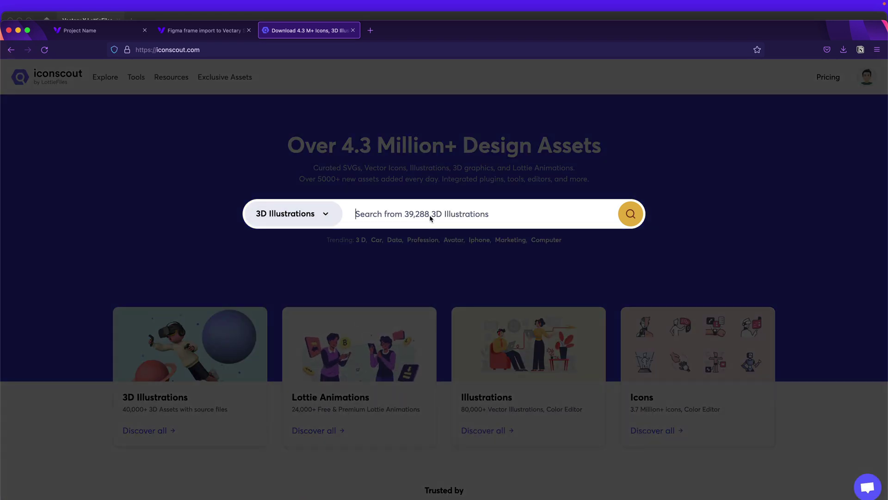
type("abstract")
key("Return")
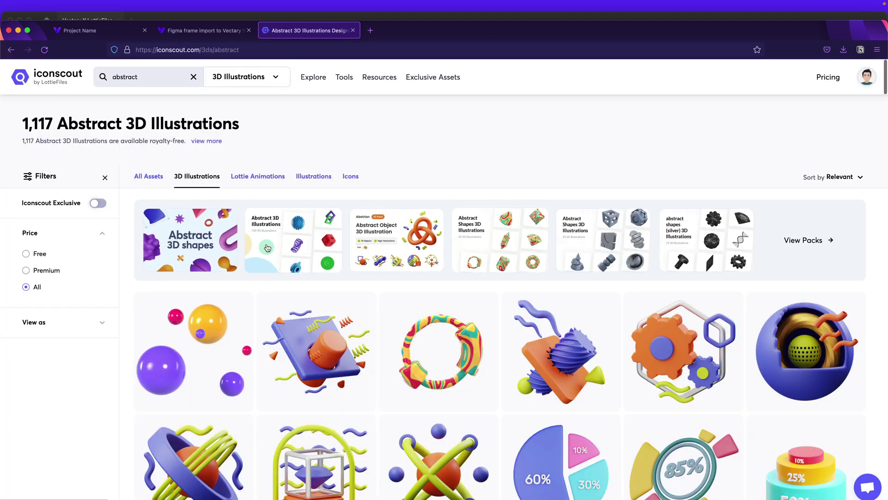
- Download the purple-spheres Abstract Ring illustration as a 33.3 MB OBJ file
scroll(385, 298, "down", 3)
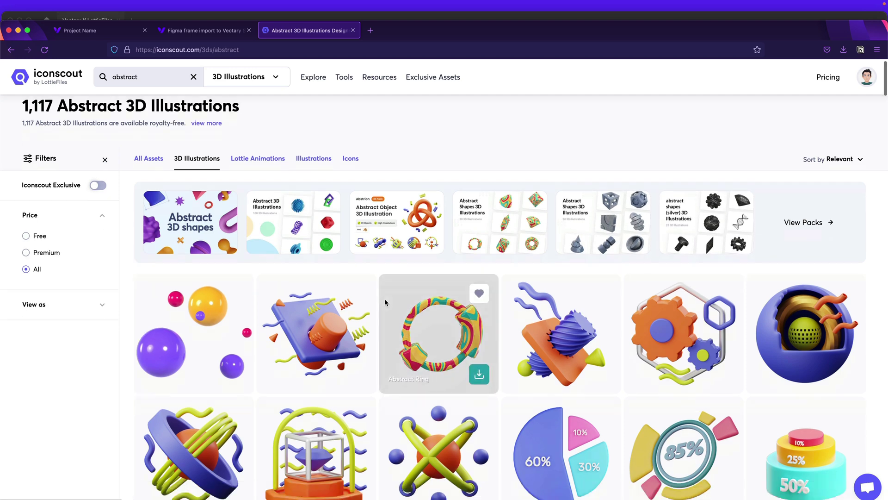
left_click(235, 311)
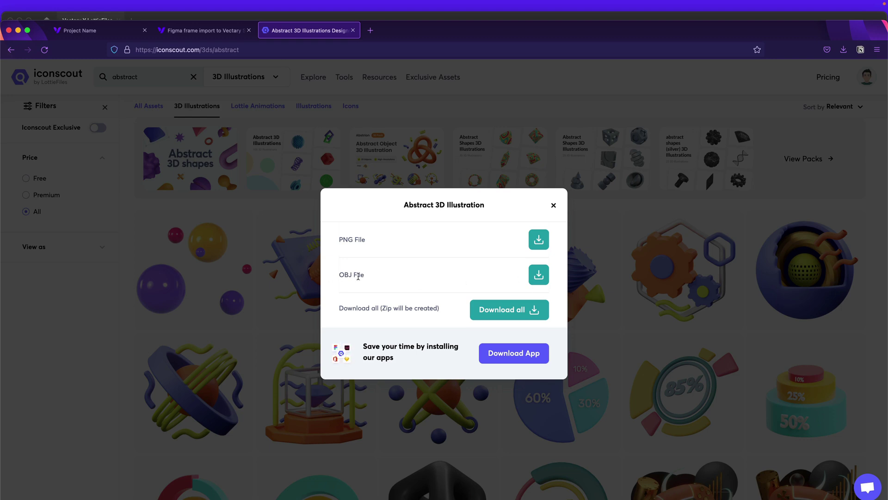
left_click(539, 275)
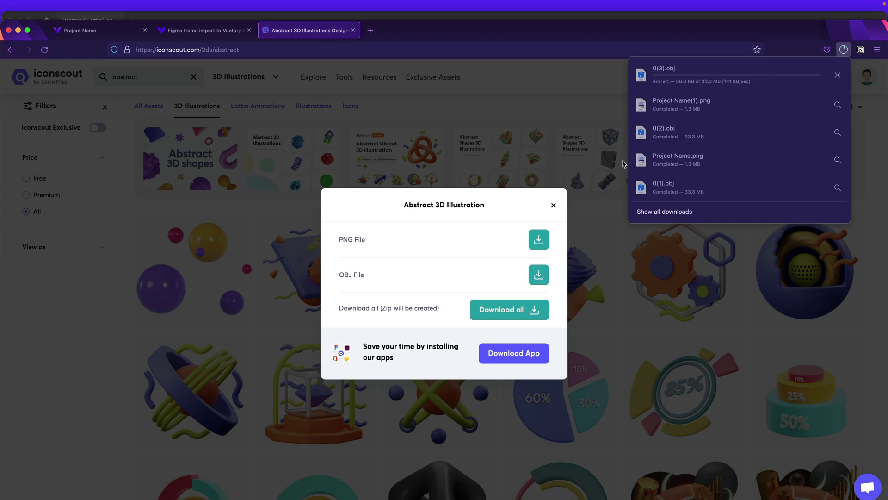
left_click(539, 104)
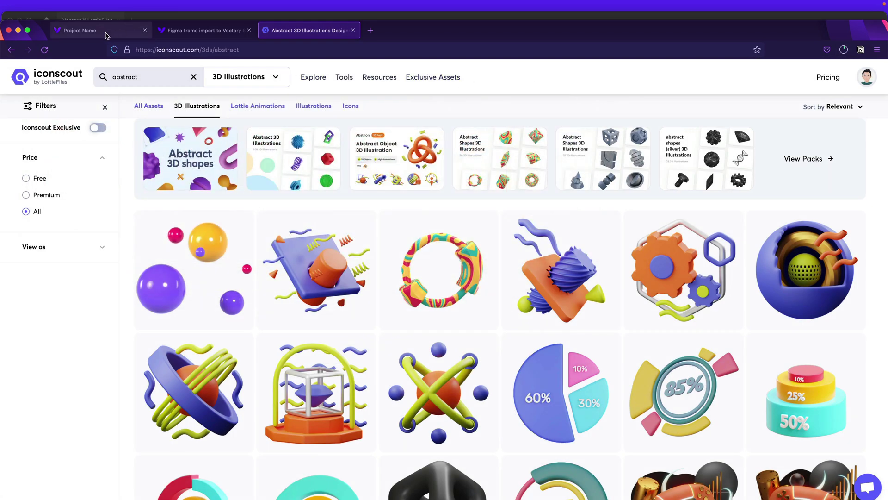
- Import the spheres OBJ into the Vectary scene despite the polygon warning, fitted as group 0(2)
left_click(107, 36)
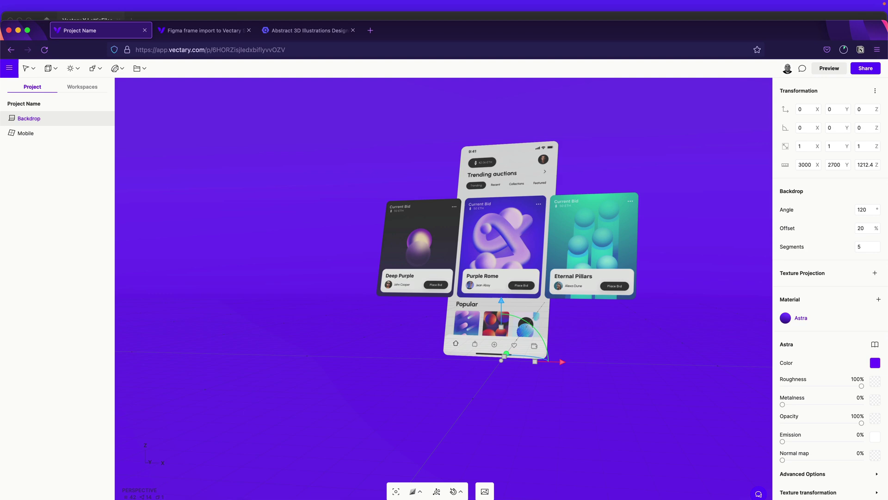
left_click_drag(887, 210, 443, 217)
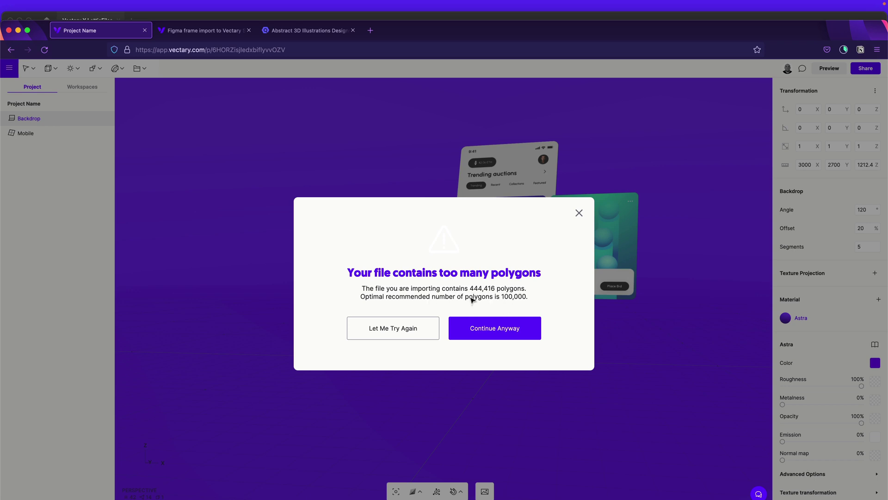
left_click(508, 330)
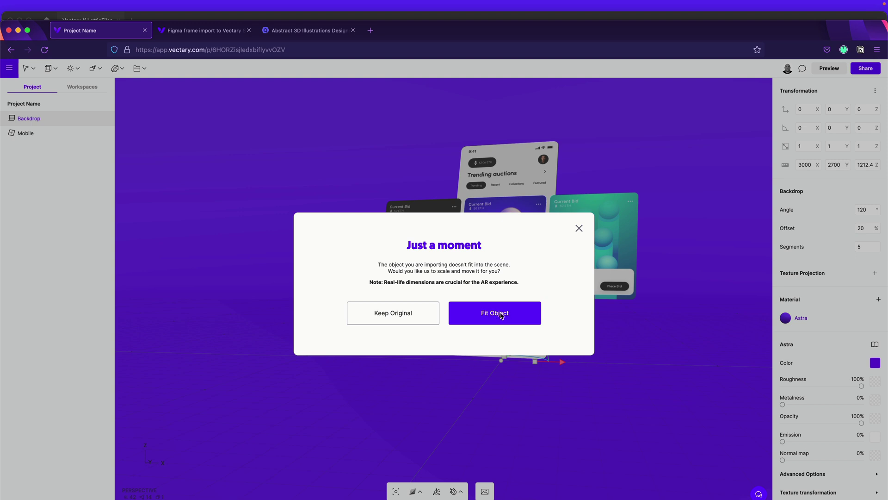
left_click(497, 314)
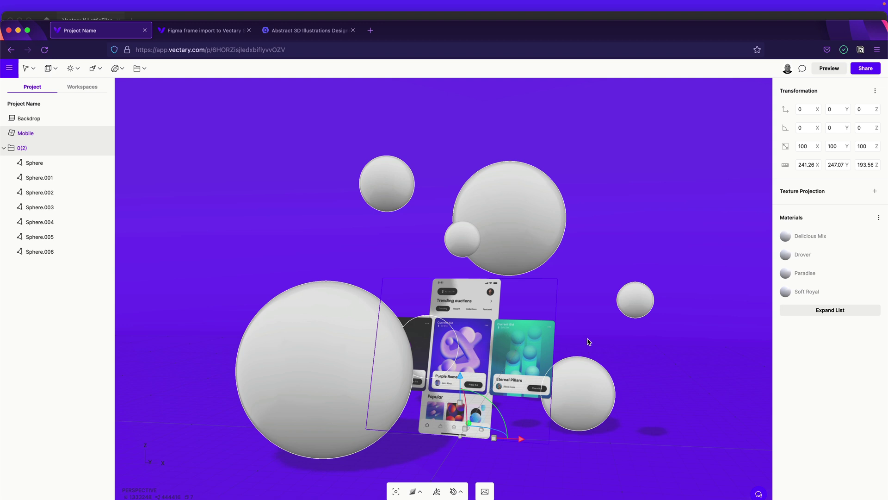
- Move the first Sphere left, raise Sphere.002 forward, and shrink the sphere group to about three quarters
left_click(571, 308)
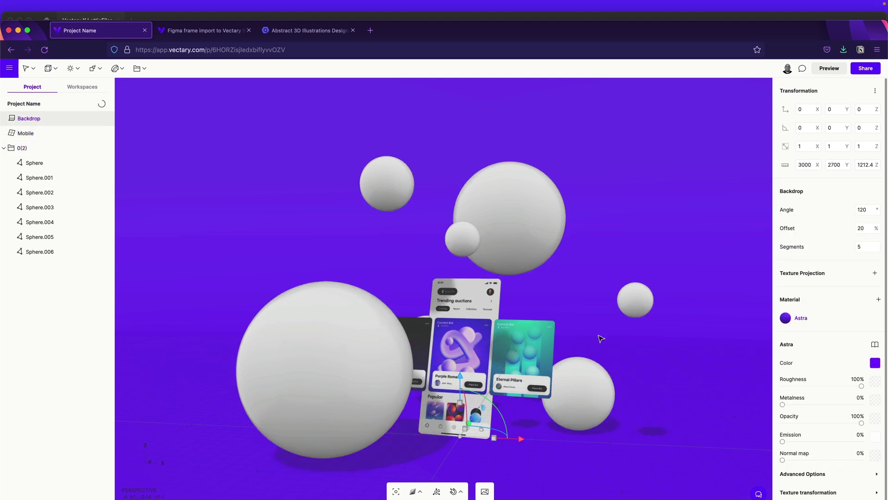
left_click_drag(660, 298, 627, 341)
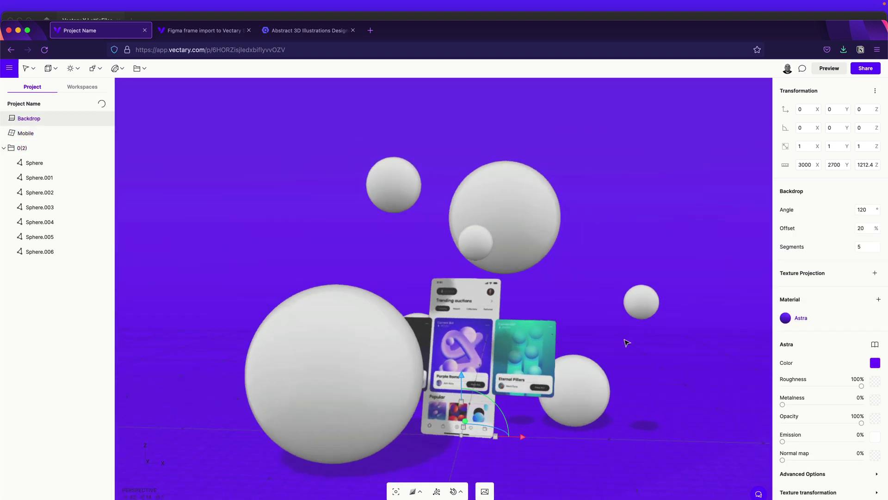
left_click(40, 166)
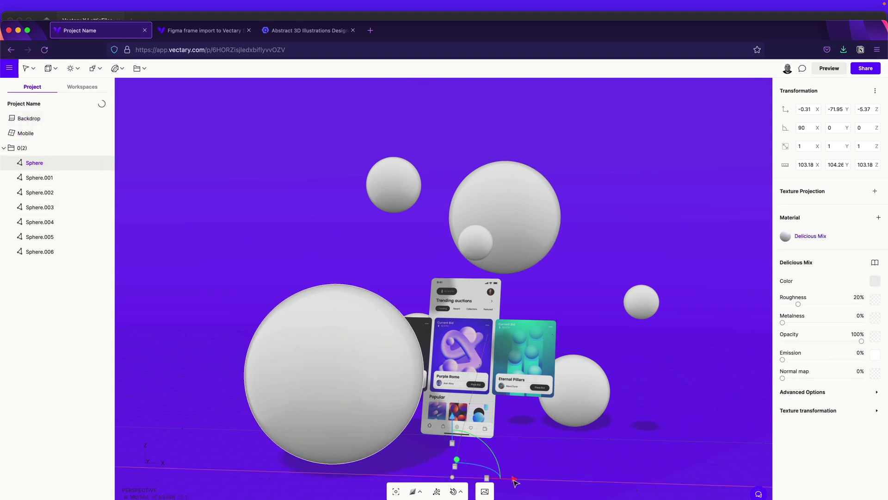
left_click_drag(515, 483, 391, 428)
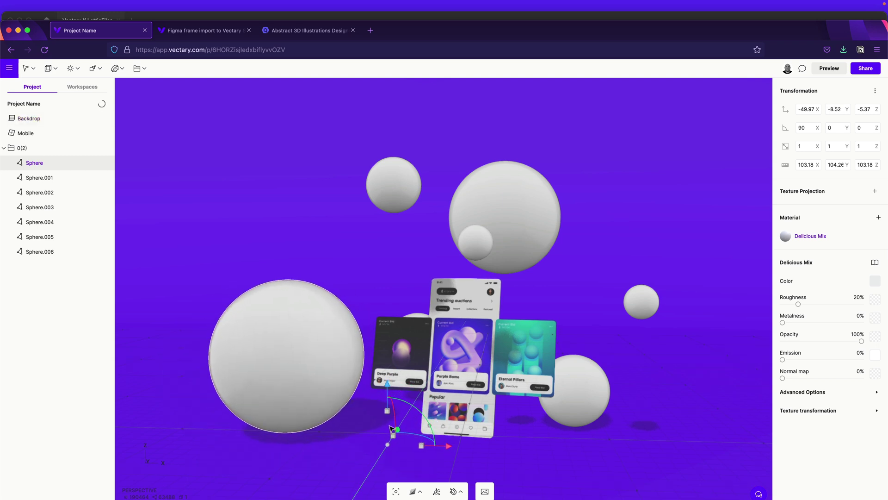
left_click(54, 192)
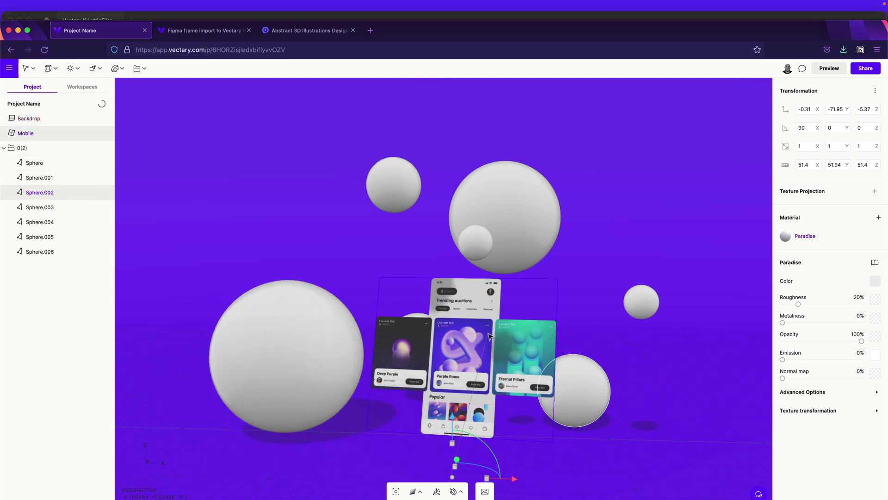
left_click_drag(450, 430, 448, 492)
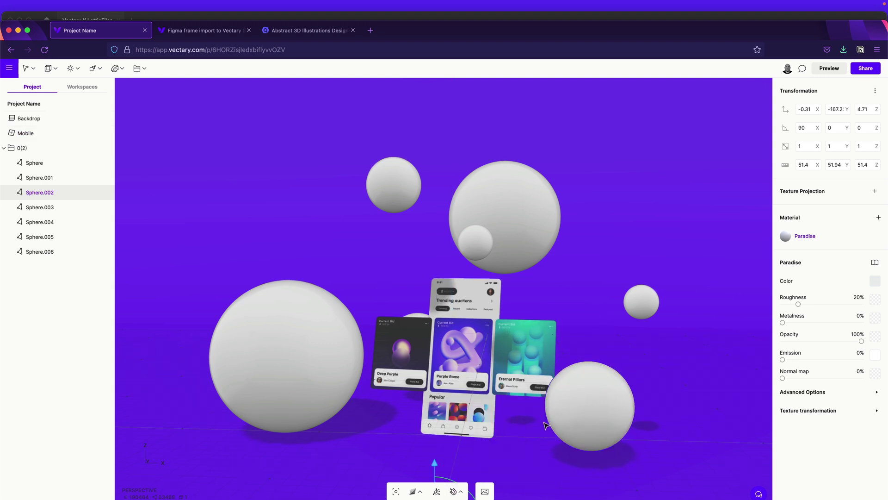
left_click_drag(629, 415, 671, 412)
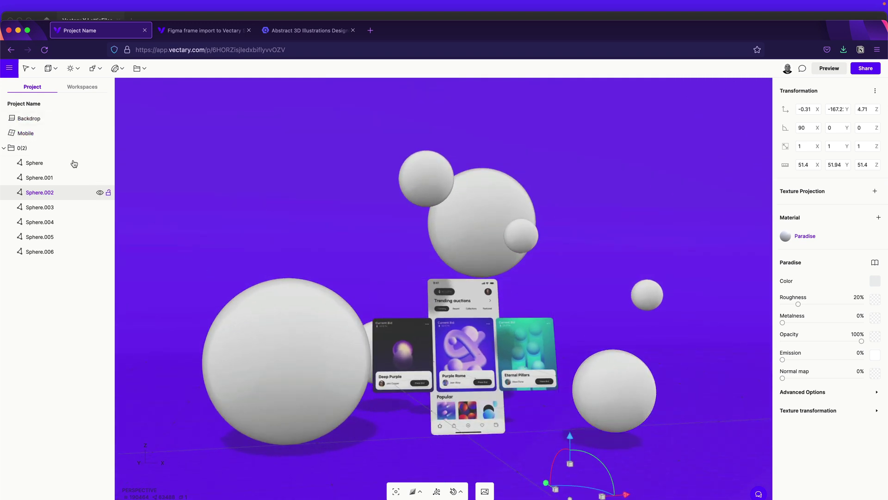
left_click(36, 149)
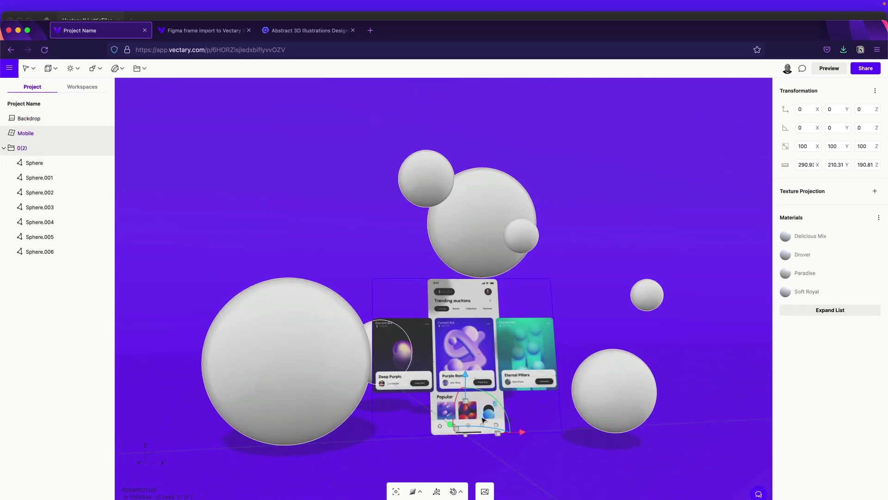
left_click_drag(462, 408, 453, 412)
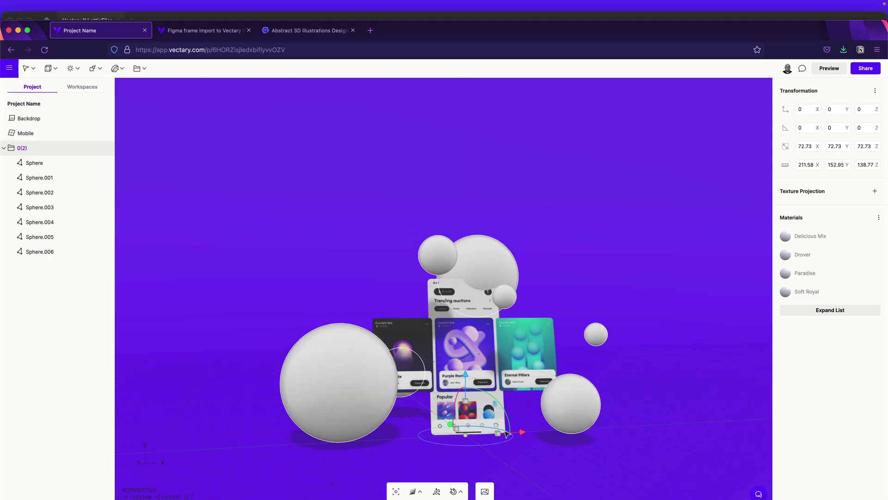
- Push the large sphere further left, raise Sphere.001 above the mockup, and move Sphere.006 left
left_click(38, 164)
left_click_drag(475, 443, 439, 444)
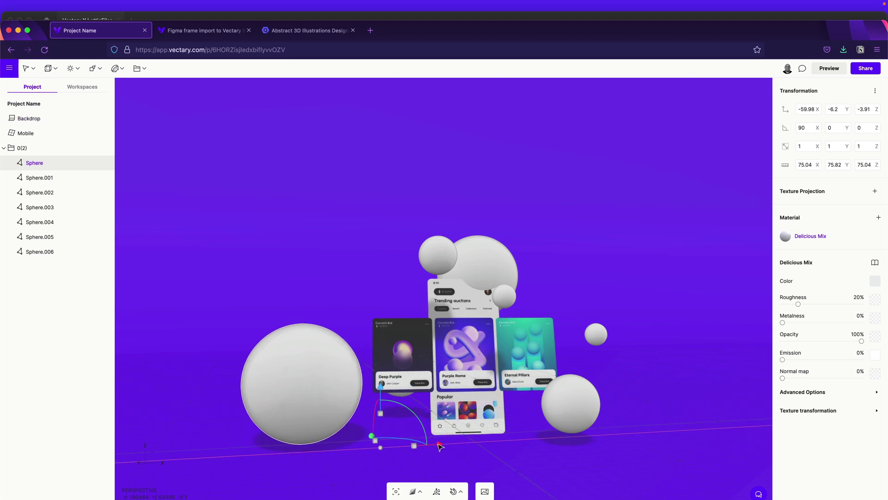
left_click(469, 434)
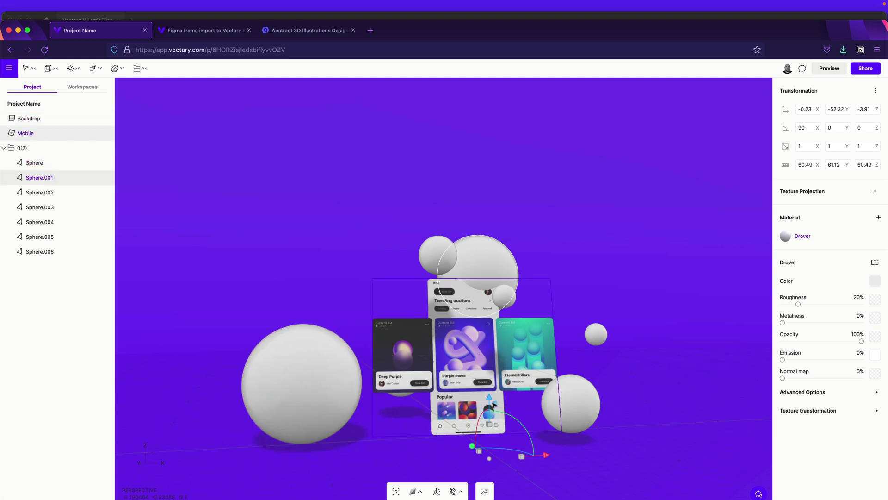
left_click_drag(494, 406, 455, 251)
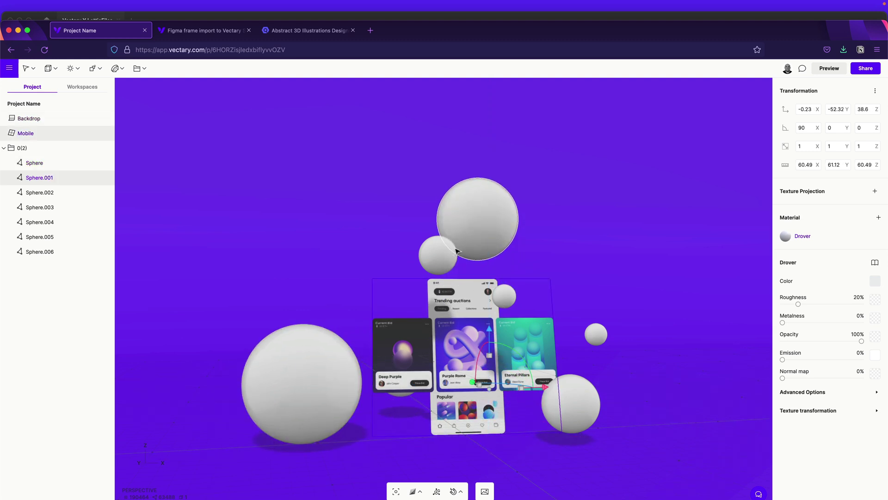
left_click(438, 256, "shift")
left_click(437, 256)
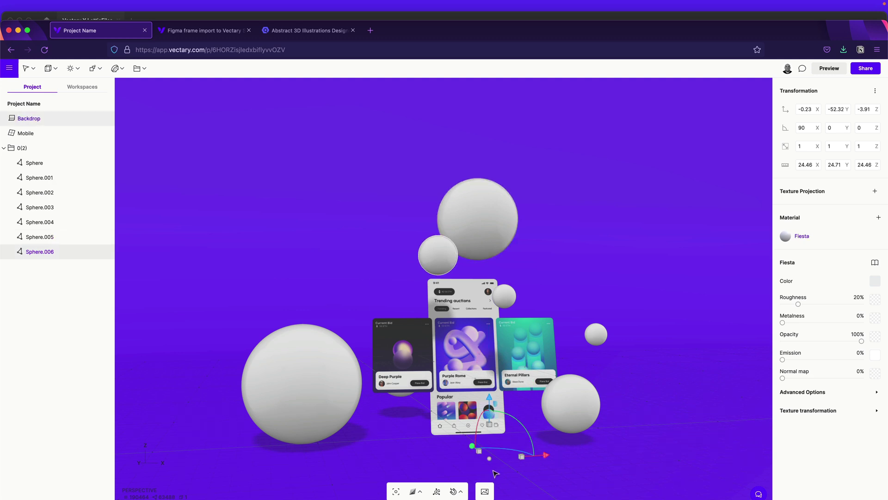
left_click_drag(540, 458, 428, 451)
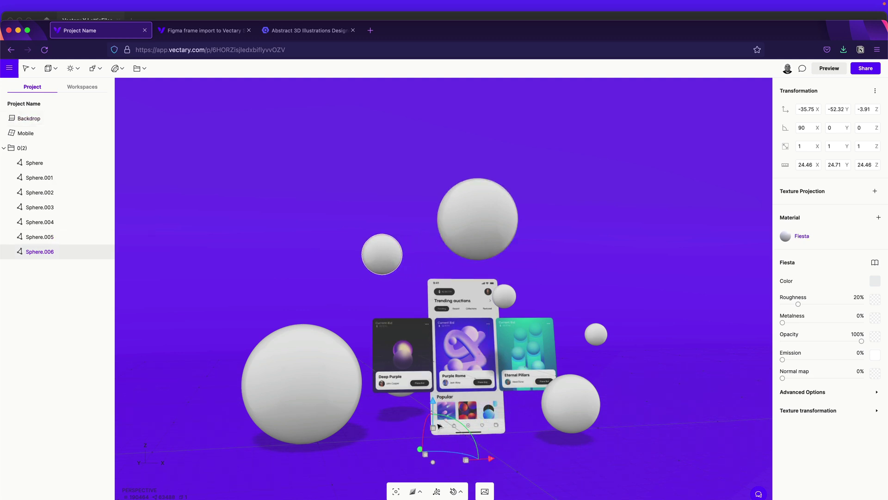
- Move the small spheres Sphere.004 and Sphere.005 to the right of the mockup
left_click(596, 334)
left_click_drag(543, 460, 555, 458)
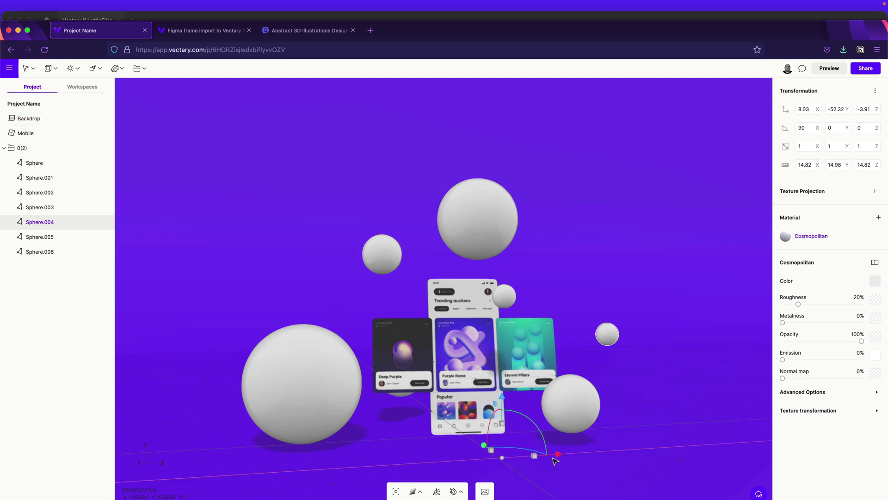
left_click(489, 409)
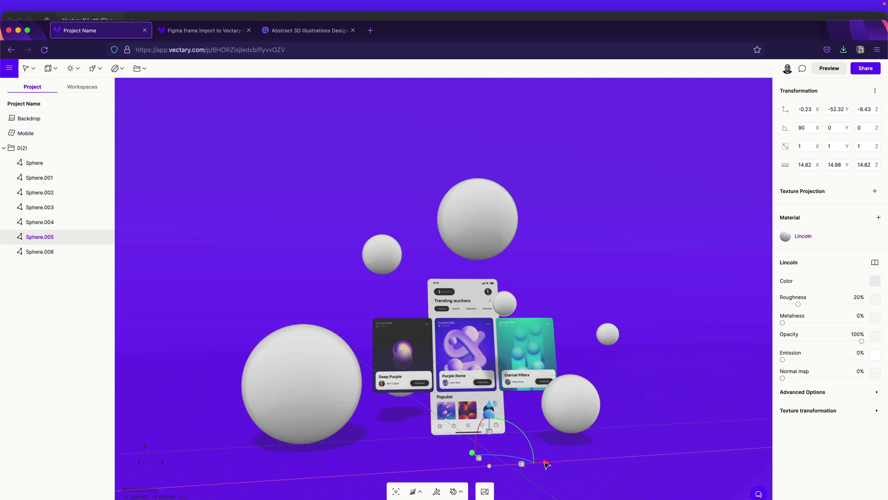
left_click_drag(547, 462, 593, 459)
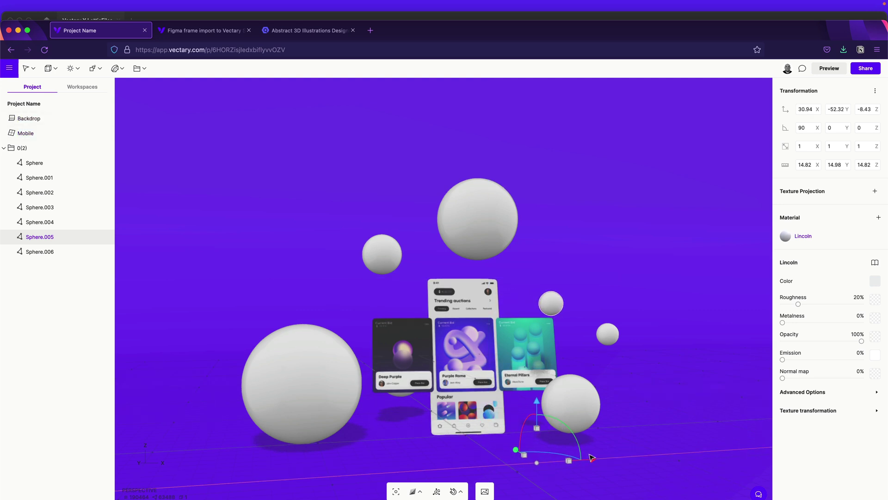
left_click(402, 398)
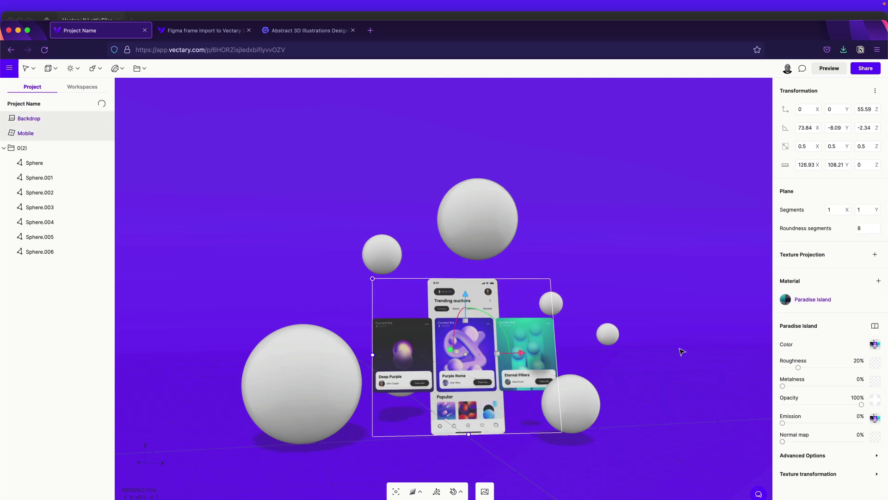
left_click_drag(680, 353, 576, 375)
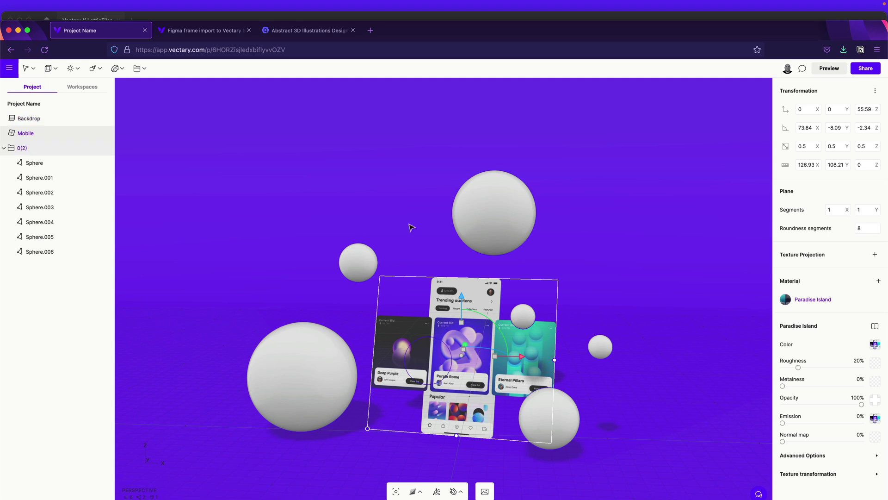
- Colour the large left sphere and Sphere.002 with the backdrop's purple
left_click(38, 167)
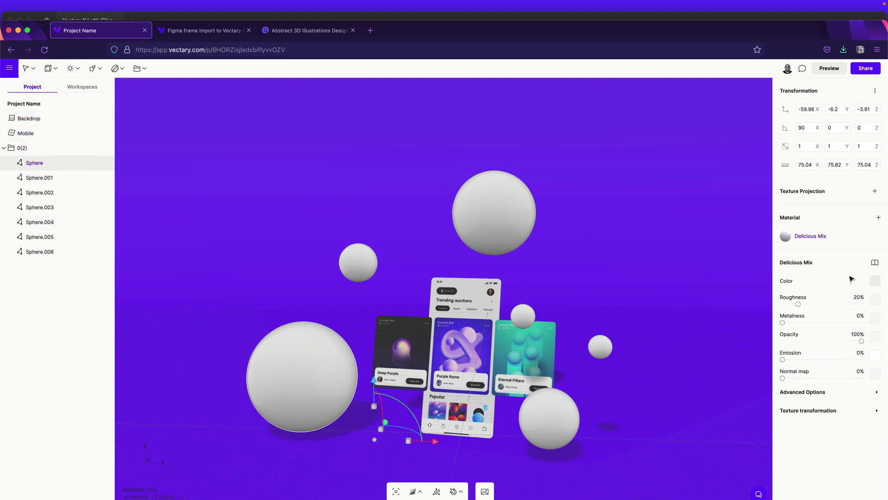
left_click(876, 282)
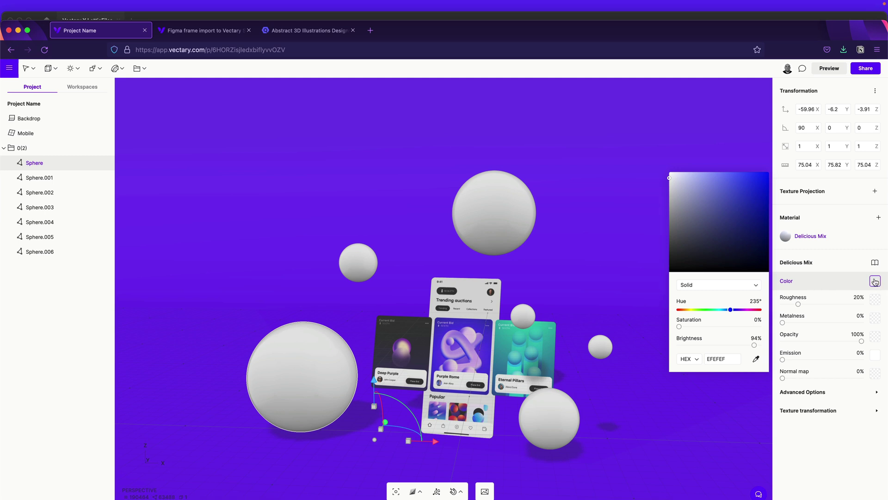
left_click(757, 359)
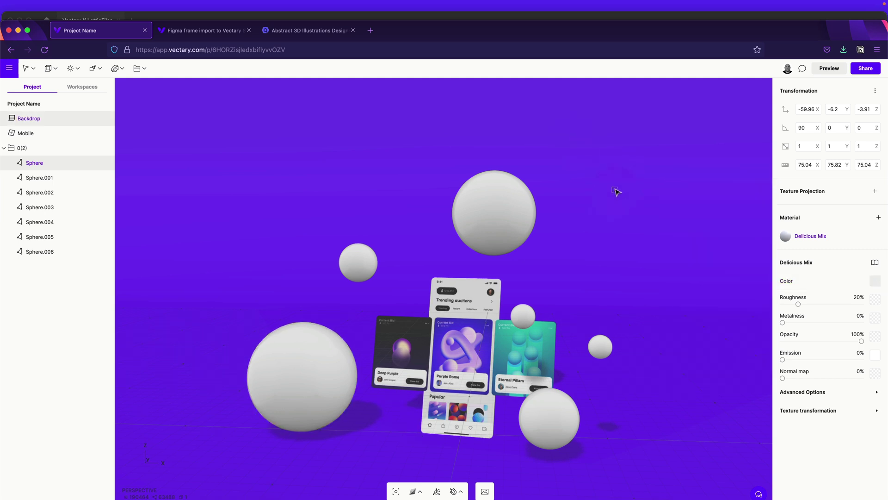
left_click(615, 191)
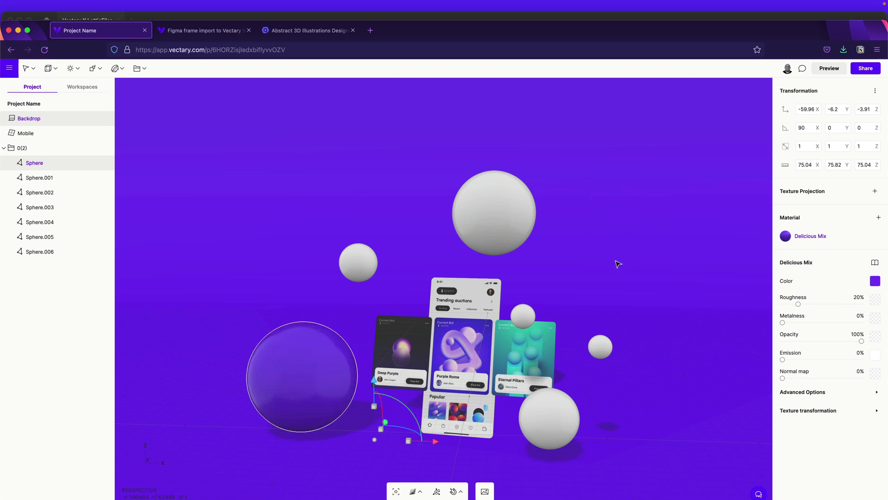
left_click(521, 216)
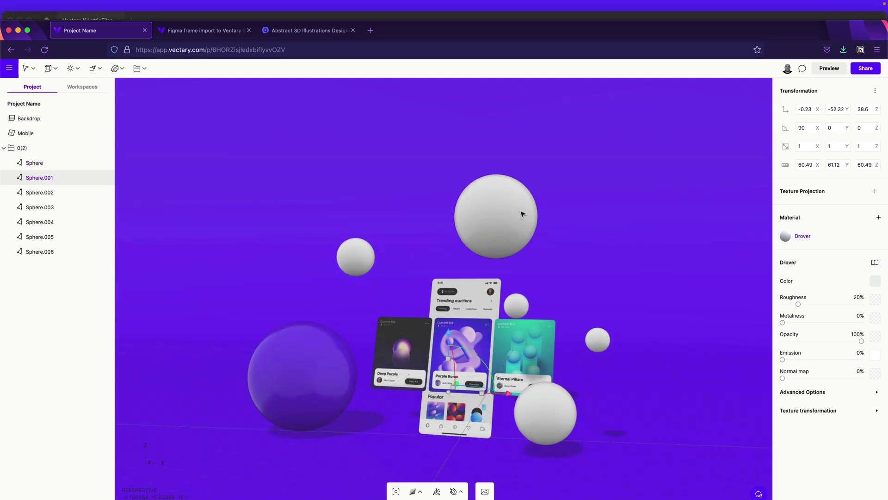
left_click(42, 198)
left_click(874, 281)
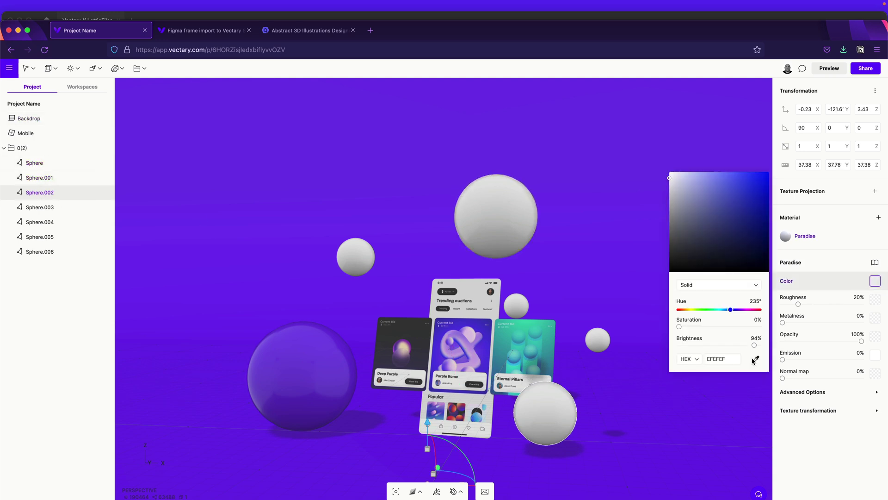
left_click(622, 224)
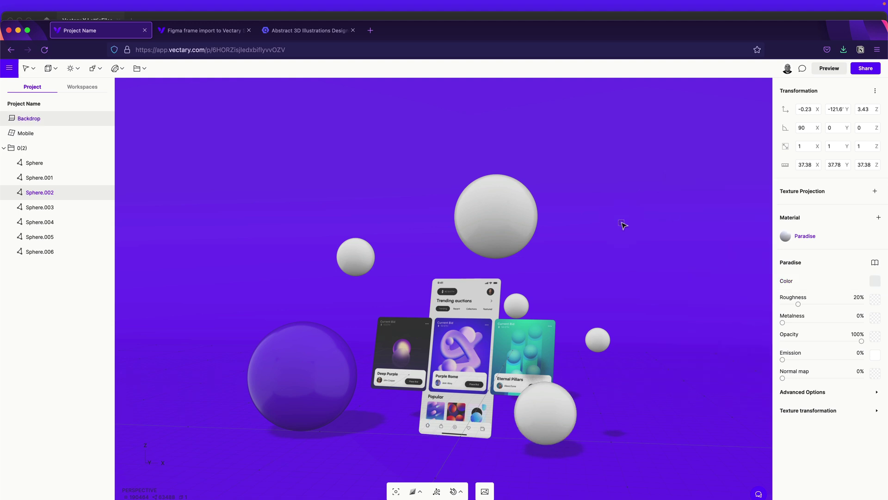
- Make Sphere.003 purple and move it further back and upward
left_click(40, 207)
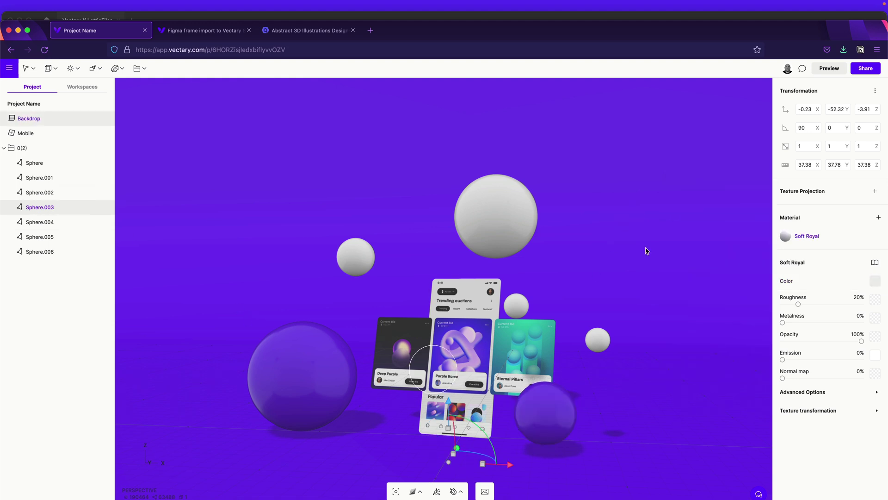
left_click(876, 281)
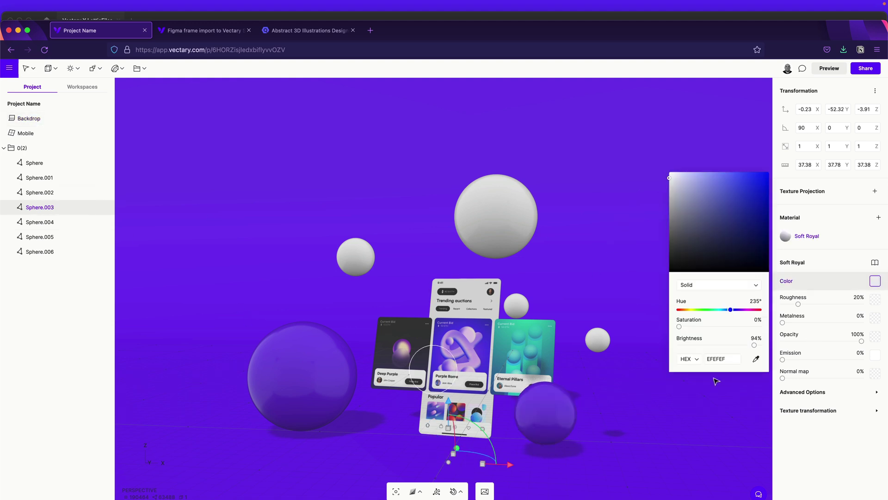
left_click(757, 359)
left_click(626, 226)
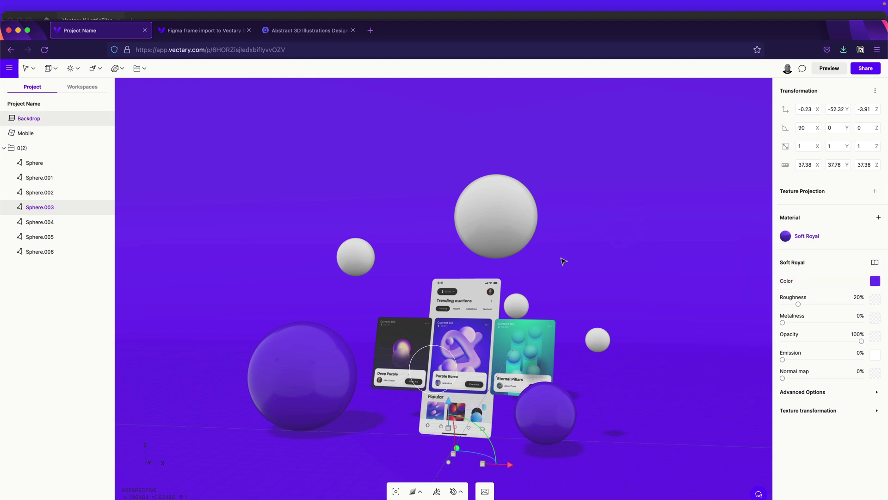
right_click_drag(564, 261, 769, 278)
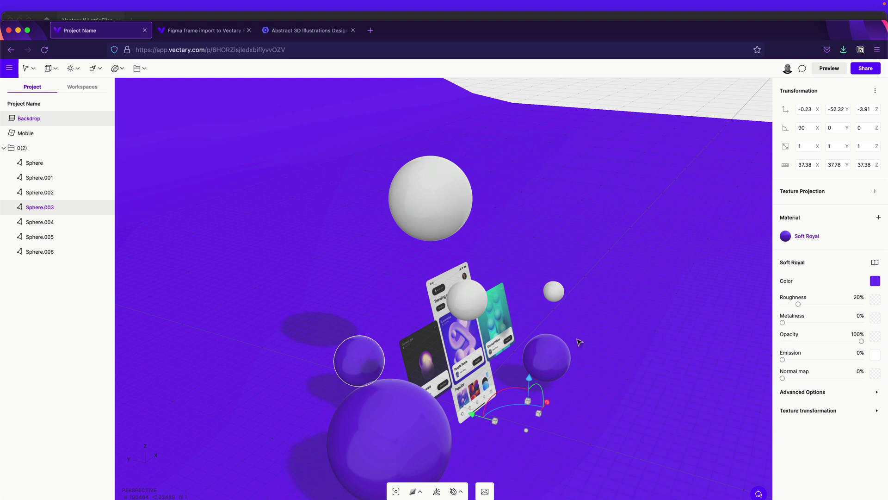
mouse_move(477, 407)
left_mouse_down()
mouse_move(638, 455)
mouse_move(484, 408)
left_mouse_up()
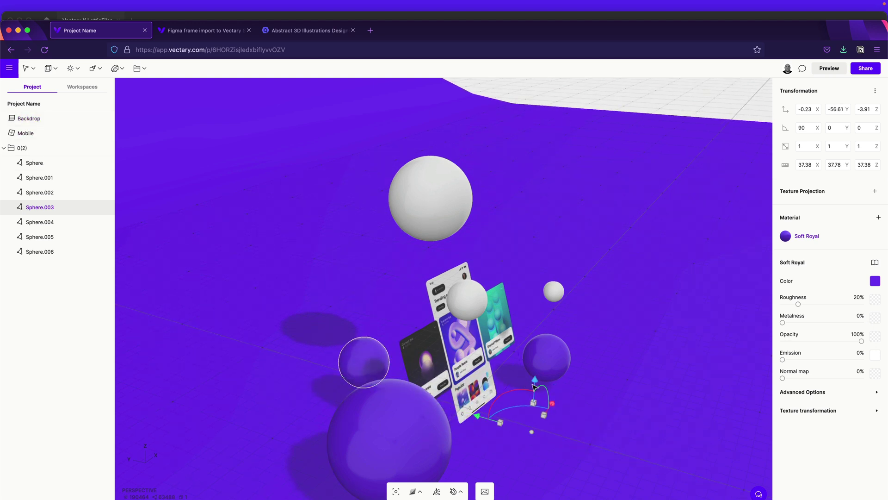
left_click_drag(534, 387, 535, 324)
right_click_drag(673, 365, 353, 343)
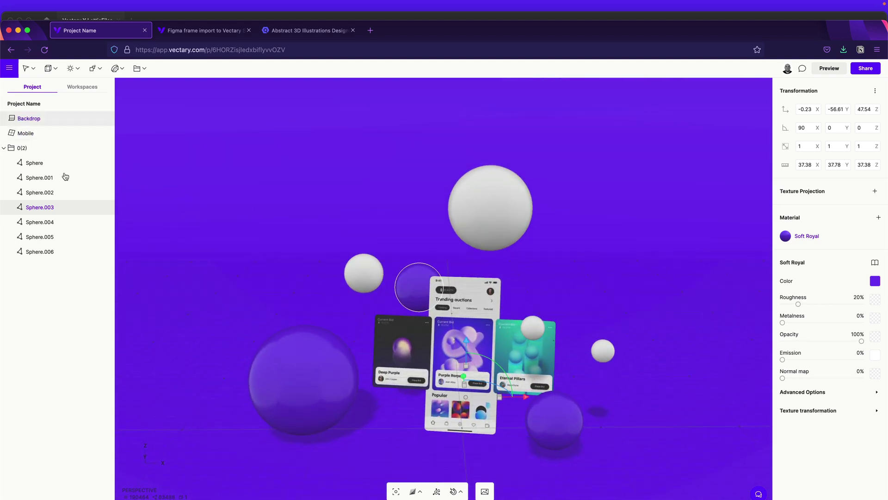
- Make Sphere.004 and Sphere.005 purple by sampling the backdrop colour
left_click(61, 223)
left_click(876, 281)
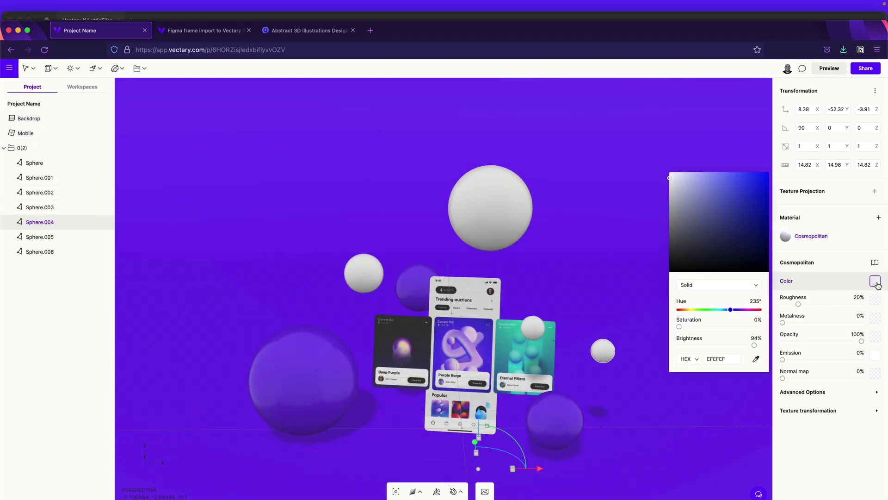
left_click(608, 228)
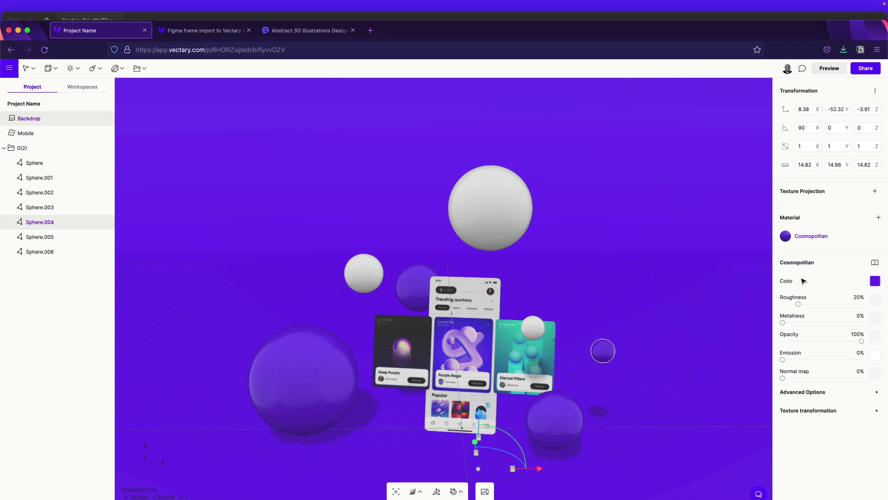
left_click(876, 281)
left_click(871, 320)
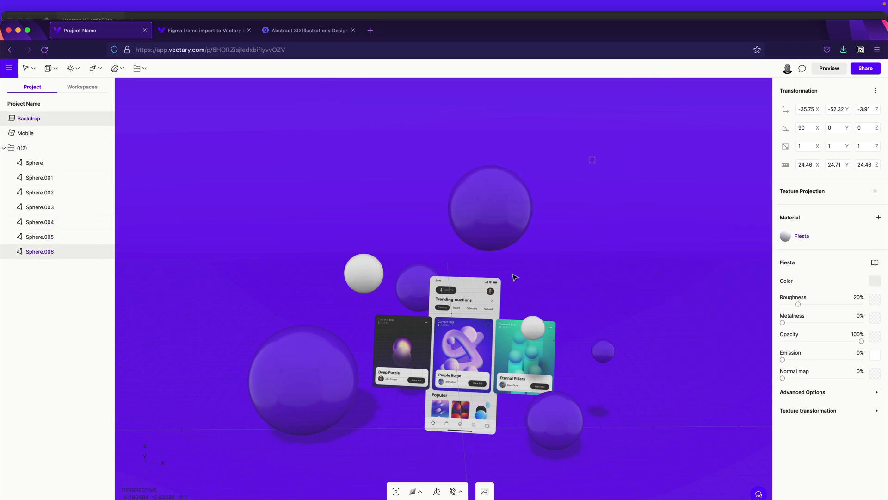
left_click(532, 327)
left_click(876, 282)
left_click(760, 302)
left_click(654, 214)
- Check the sphere layout from the front and perspective views, reframing the mockup
key("1")
key("0")
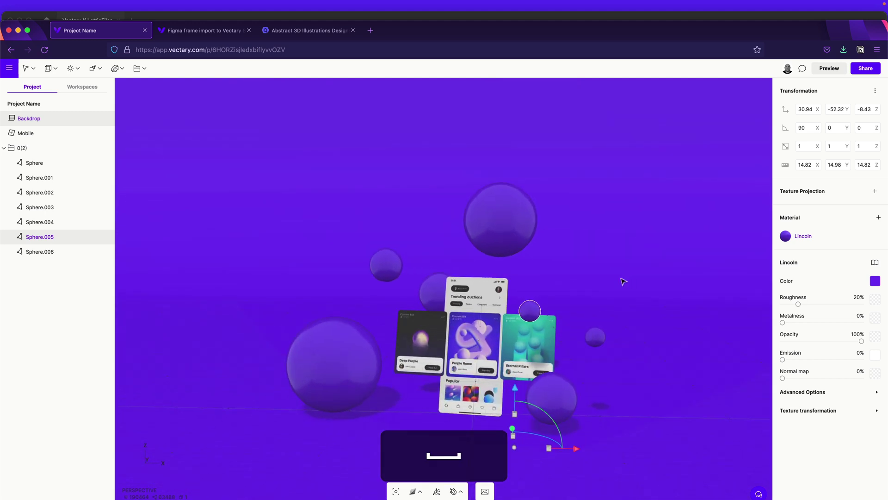
right_click_drag(621, 280, 652, 245)
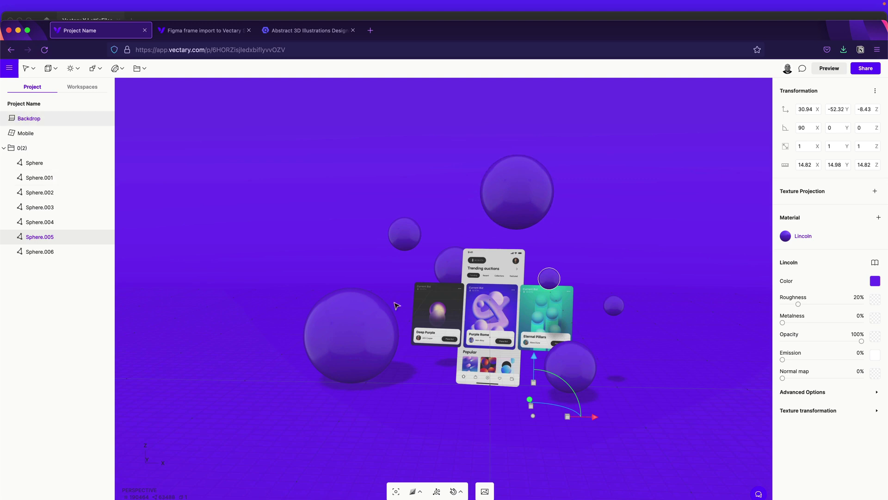
left_click_drag(428, 410, 396, 403)
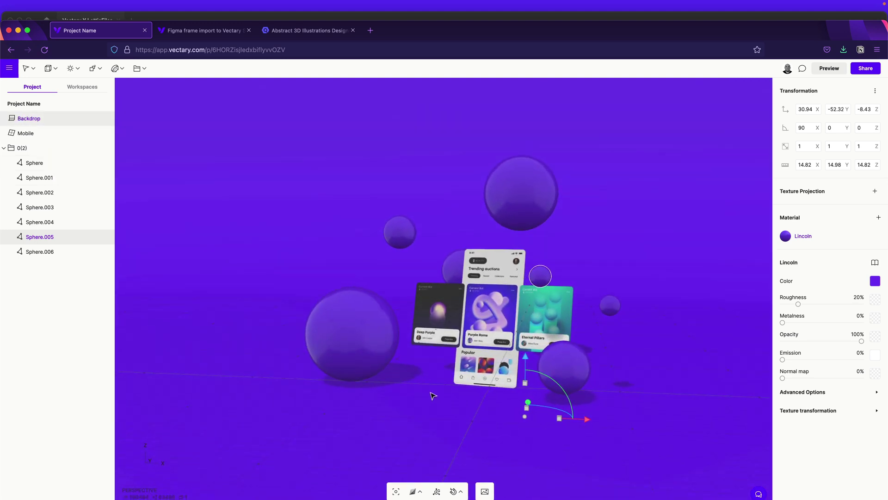
- Add a Rectangle Light and move it down-left across the floor
left_click(72, 70)
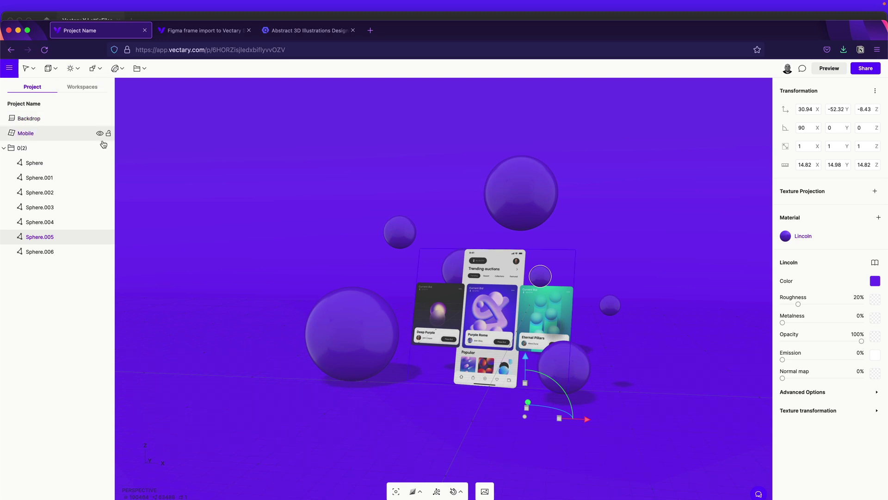
left_click(95, 142)
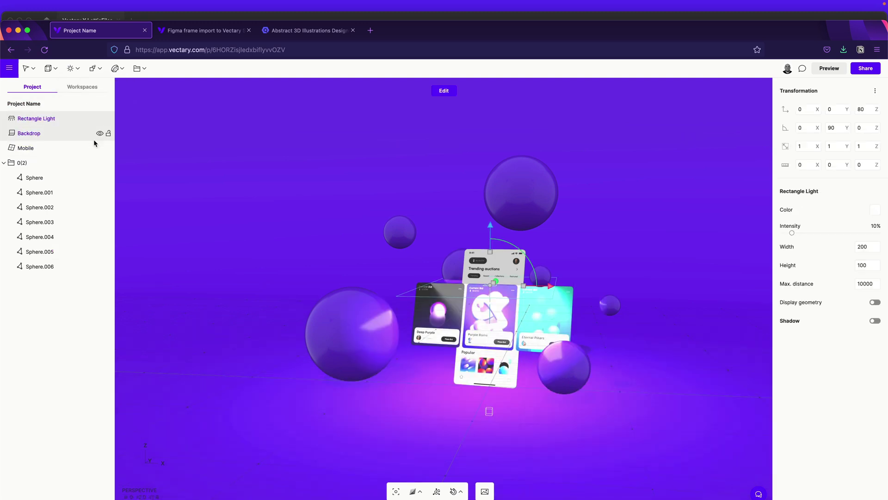
left_click_drag(282, 255, 218, 271)
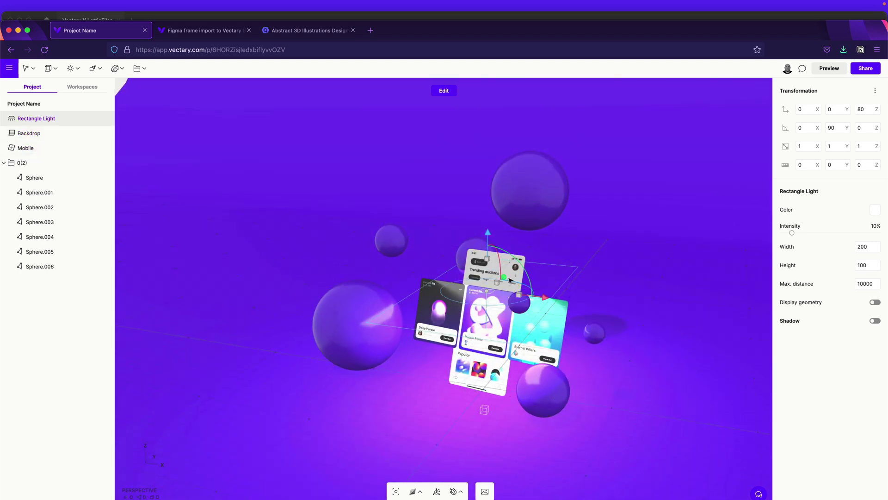
left_click_drag(511, 280, 466, 339)
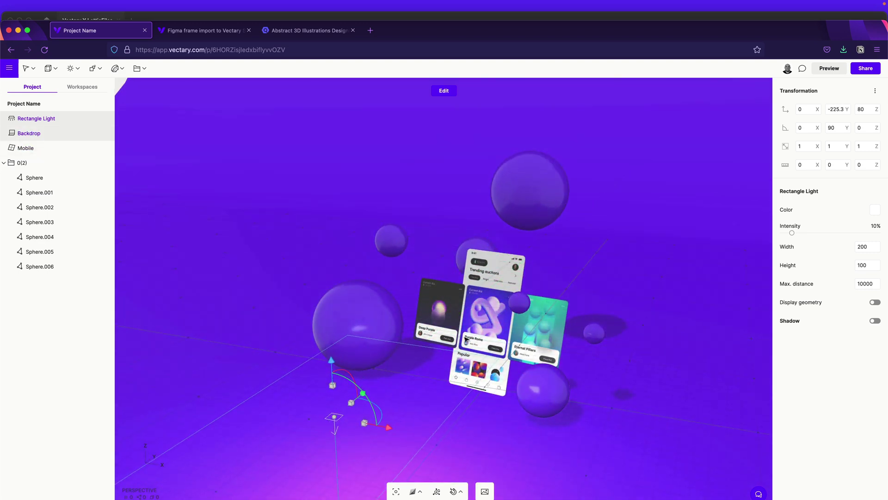
left_click_drag(638, 369, 819, 335)
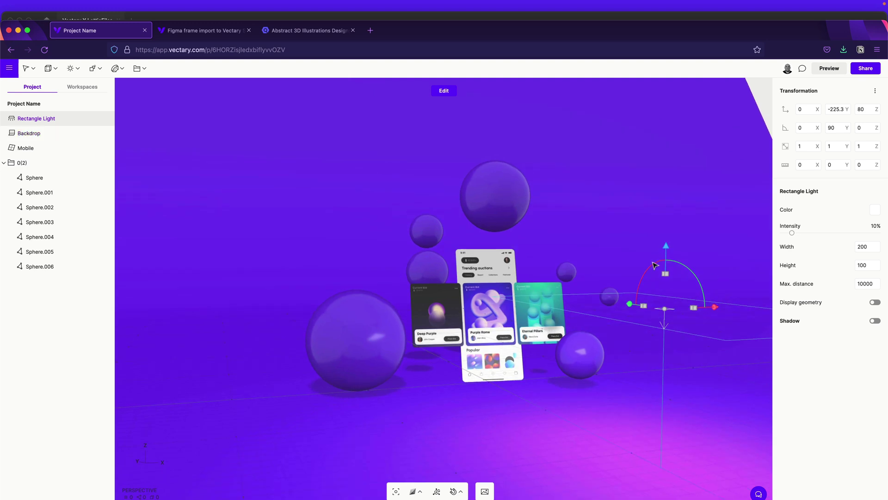
- Tilt the light nearly upright to X 85.57 and place it left of the mockups at Y -337.4
left_click_drag(656, 266, 677, 307)
scroll(446, 294, "down", 5)
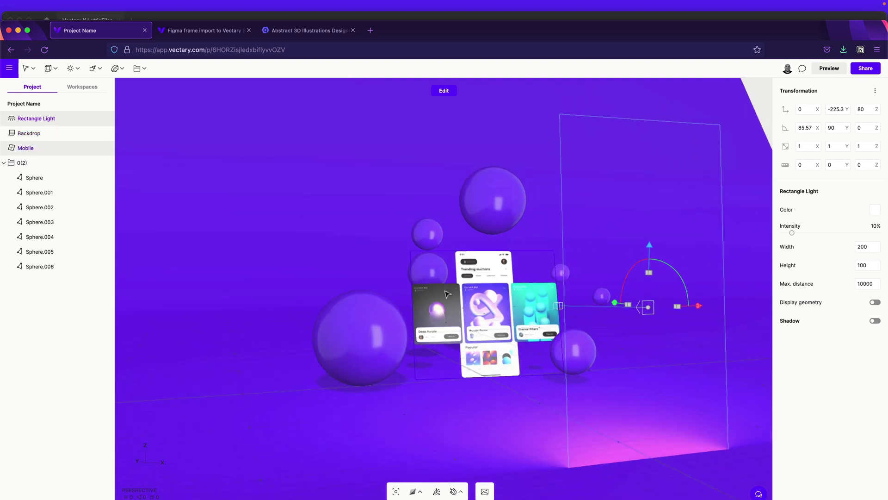
left_click_drag(478, 372, 245, 366)
left_click_drag(396, 295, 397, 325)
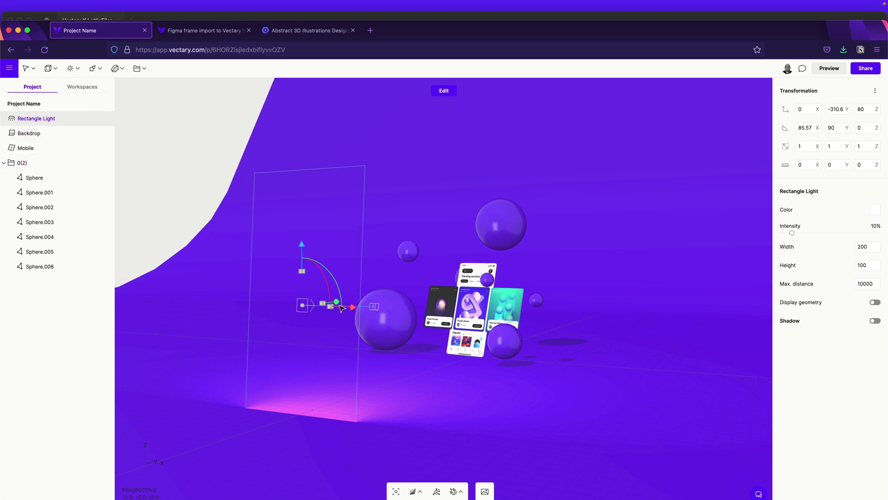
left_click_drag(342, 309, 316, 311)
left_click_drag(416, 370, 461, 368)
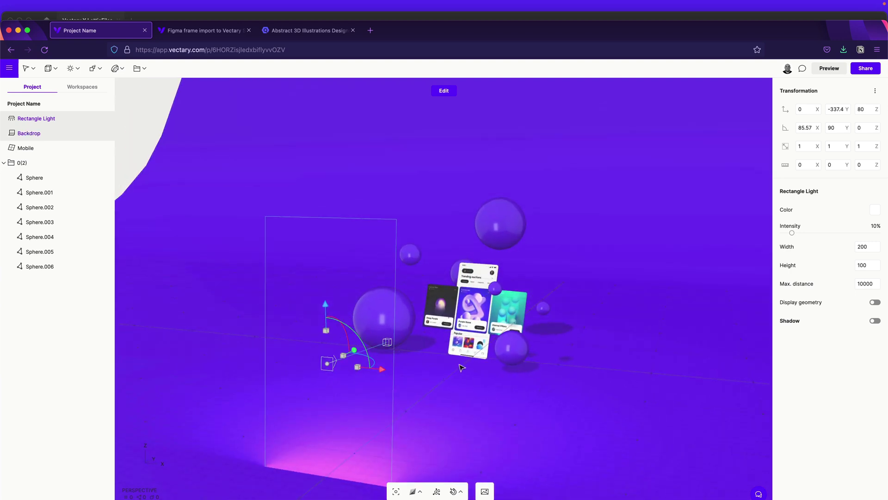
scroll(461, 367, "up", 5)
- Frame the phone mockups and spheres in a close-up render angle
scroll(477, 389, "down", 5)
left_click_drag(545, 391, 449, 360)
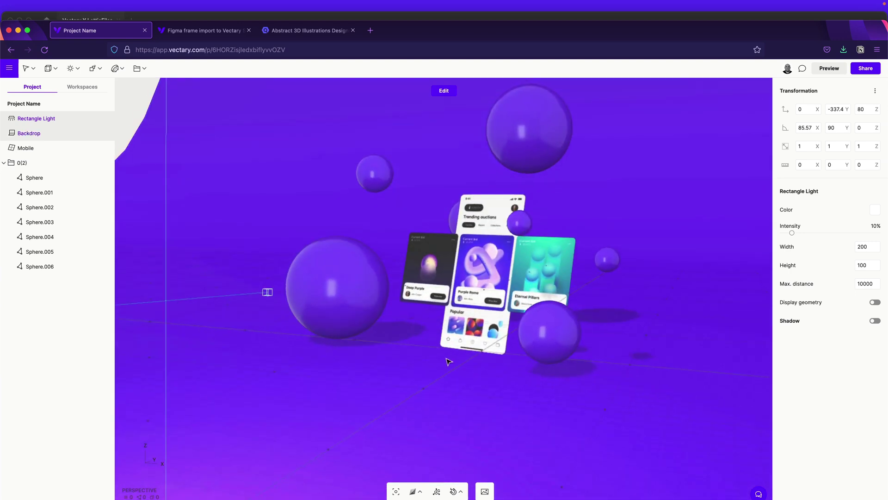
scroll(449, 359, "up", 5)
right_click_drag(621, 355, 700, 409)
left_click_drag(518, 437, 561, 423)
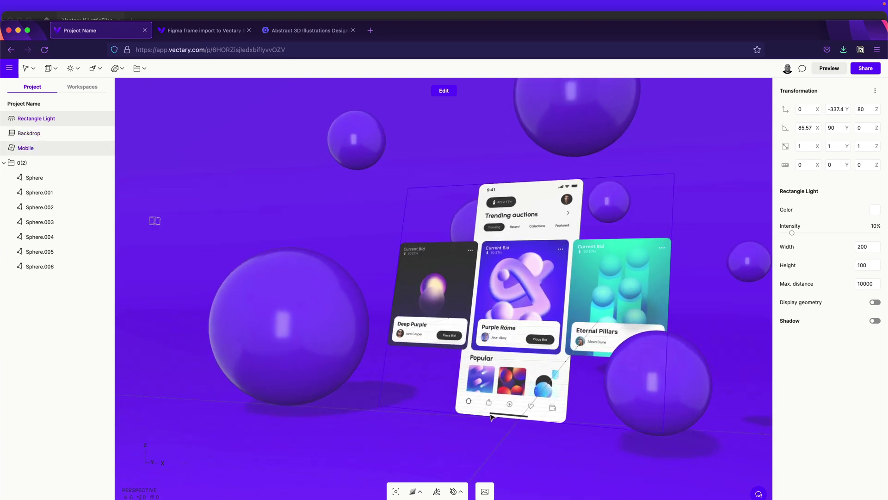
mouse_move(492, 417)
left_mouse_down()
mouse_move(482, 423)
mouse_move(491, 417)
left_mouse_up()
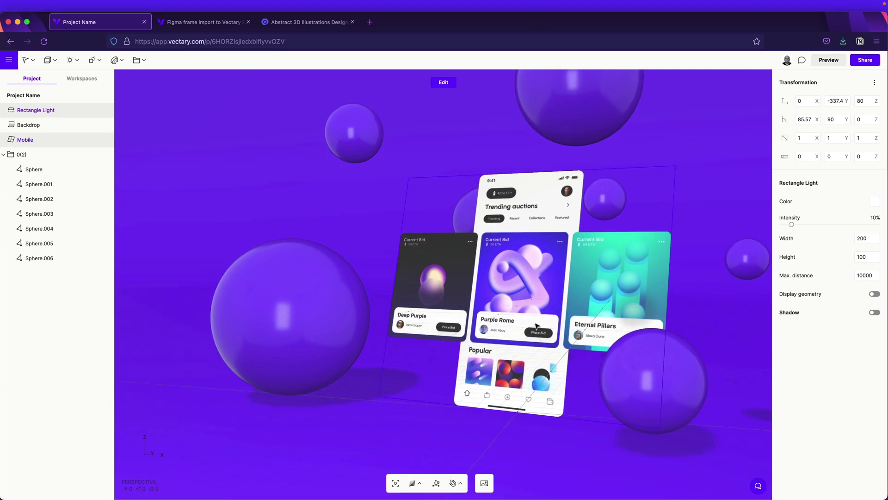
- Download the view as Project Name(2).png and show all open windows
left_click(485, 483)
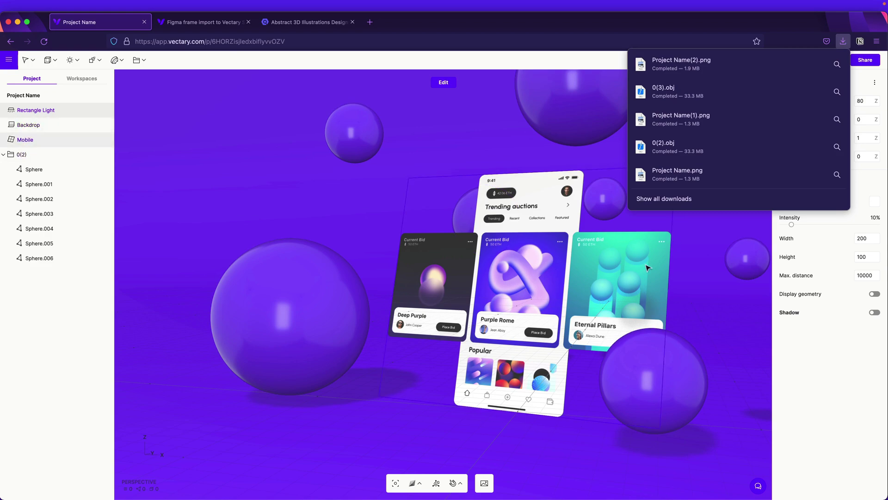
left_click(468, 128)
left_click(532, 133)
key("ctrl+Up")
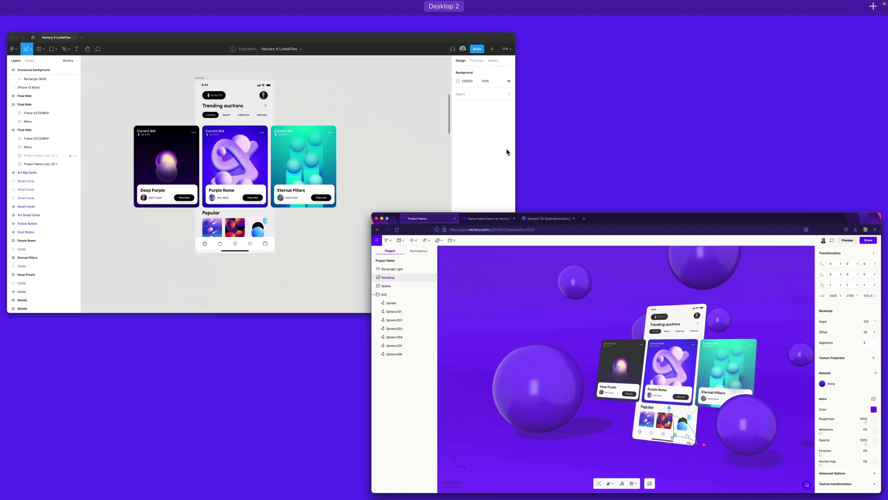
- Drop Project Name(2).png into Figma's Final Web frame
left_click(262, 170)
scroll(648, 231, "down", 5, "ctrl")
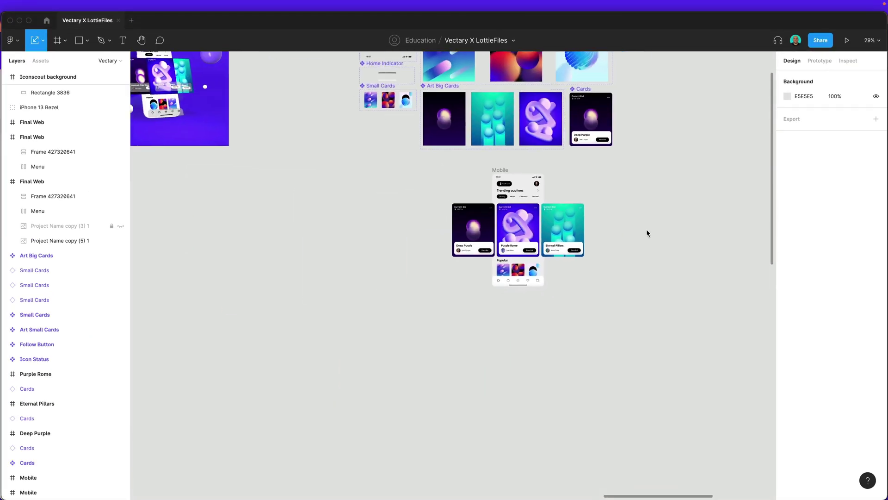
scroll(646, 232, "down", 10)
scroll(365, 176, "up", 3, "ctrl")
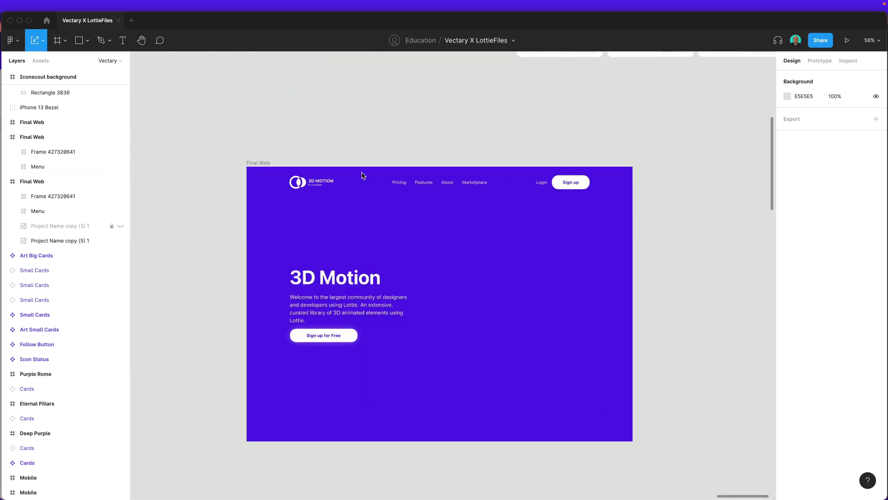
left_click(597, 331)
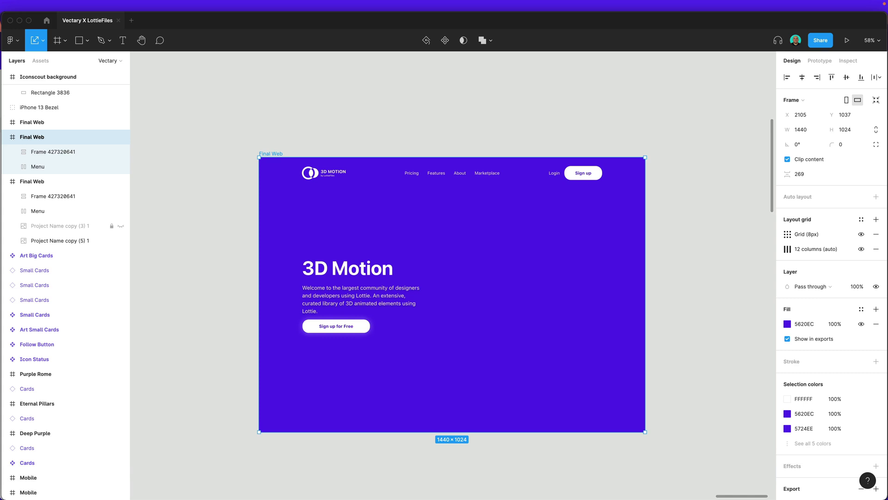
left_click_drag(572, 218, 546, 280)
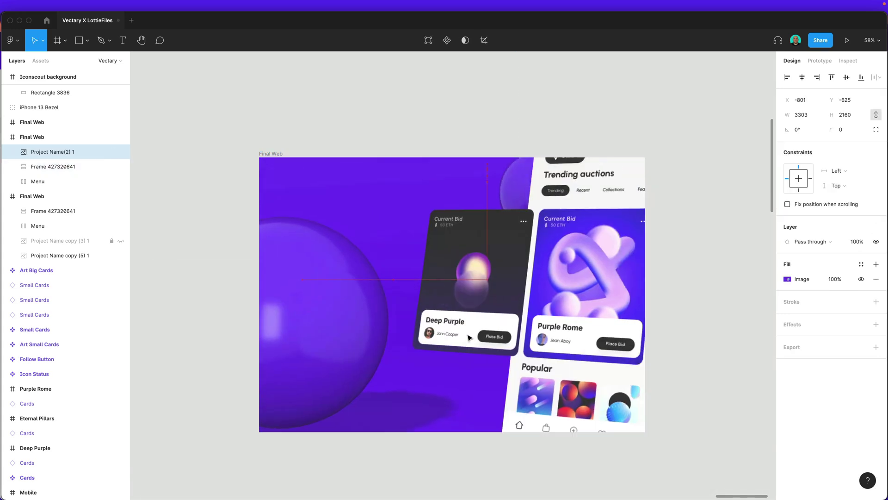
- Scale and position the render proportionally to 1716 × 1122.18 so it covers the frame
scroll(469, 336, "down", 5, "ctrl")
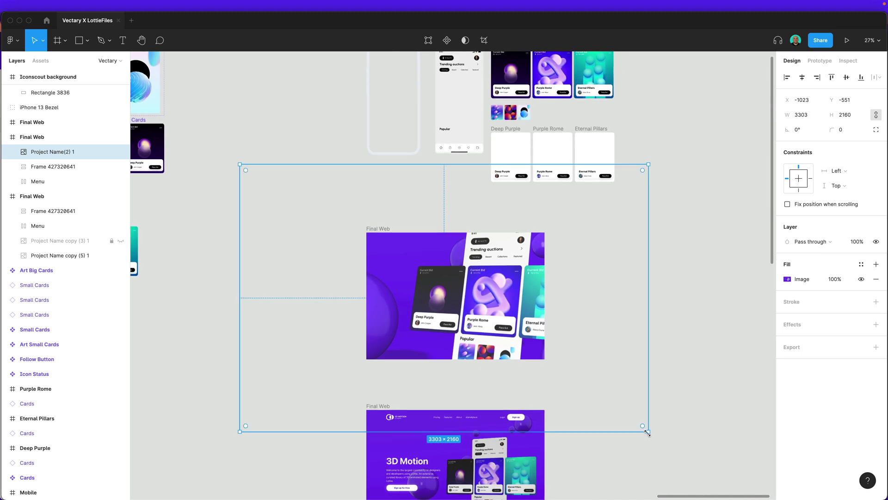
key("k")
left_click_drag(646, 432, 600, 385)
left_click_drag(533, 351, 496, 346)
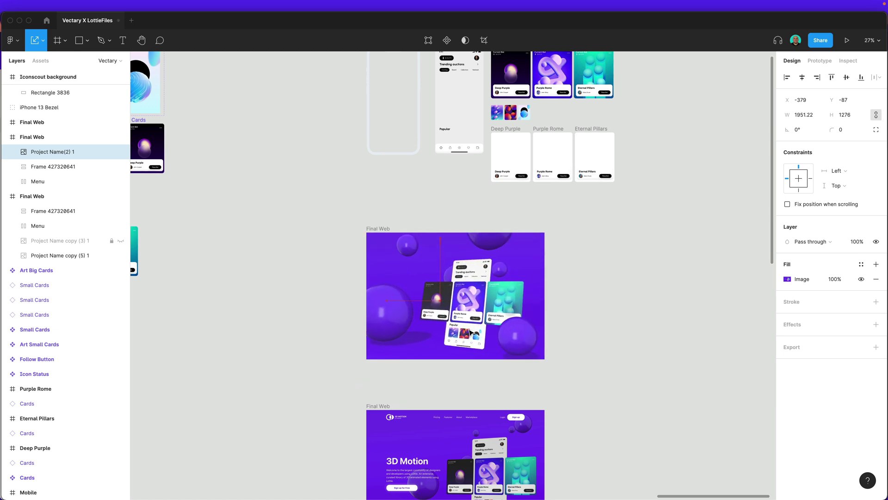
left_click_drag(565, 379, 507, 326)
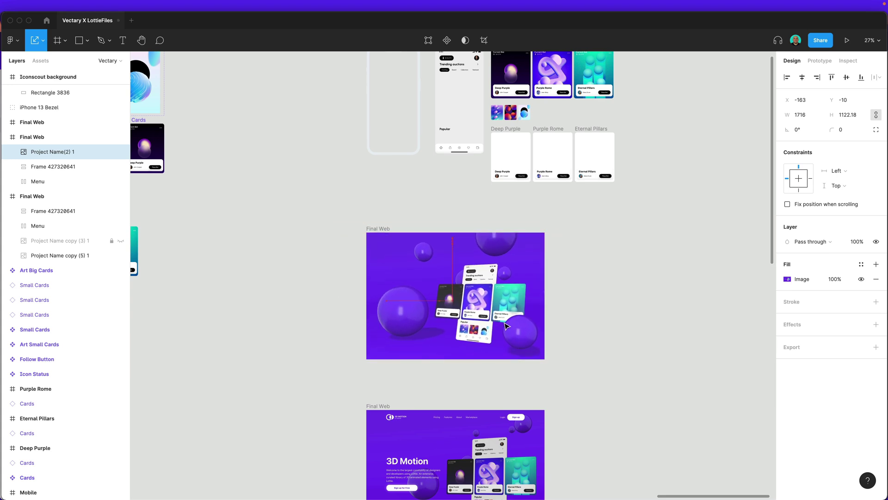
- Send the render layer to the back so the Menu and 3D Motion heading overlay it
scroll(504, 325, "up", 5, "ctrl")
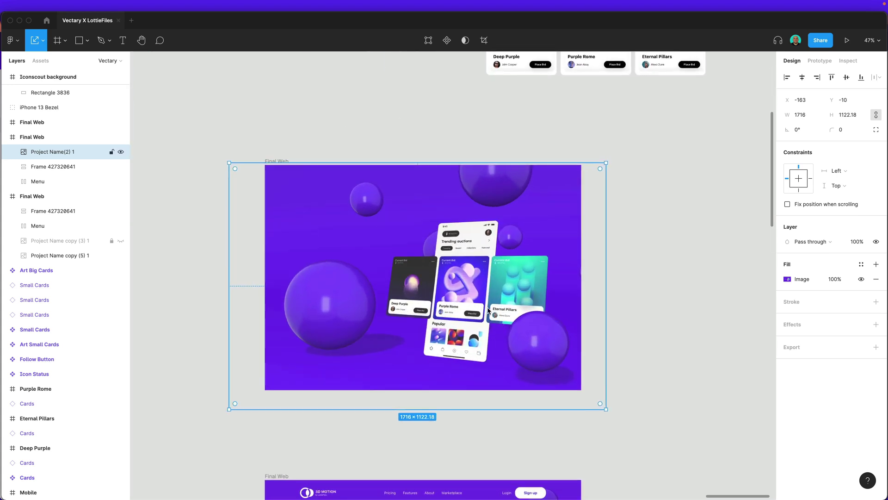
right_click(488, 309)
left_click(527, 322)
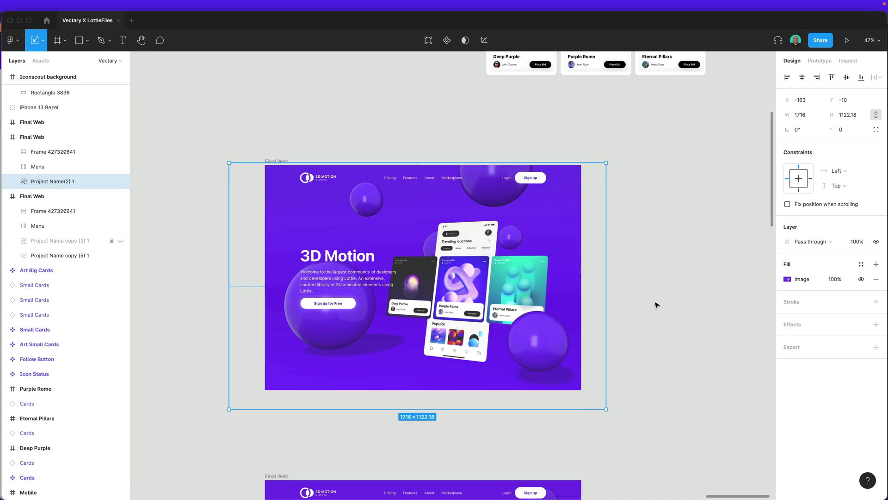
left_click(695, 287)
scroll(694, 287, "up", 5, "ctrl")
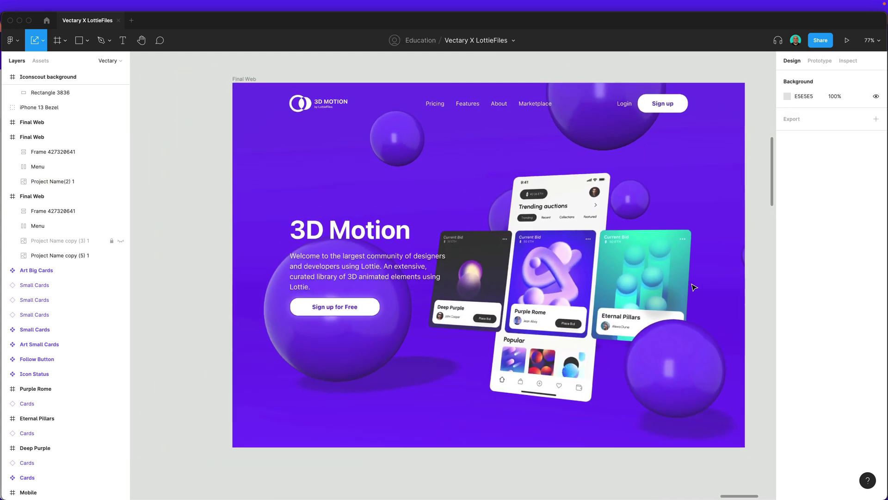
scroll(699, 285, "right", 2)
scroll(699, 285, "up", 1)
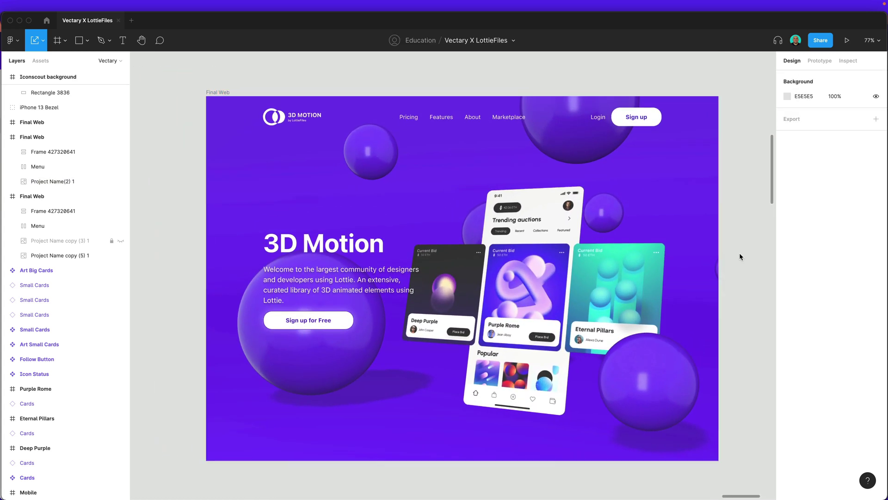